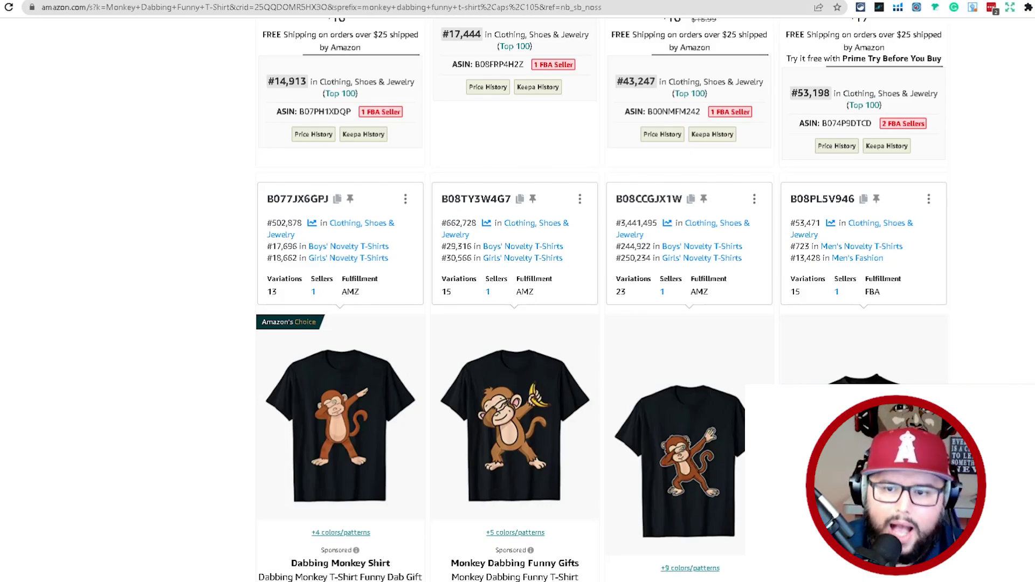
Review the Amazon results for "Monkey Dabbing Funny T-Shirt", comparing the shirt designs and their sales ranks.
{"action": "scroll", "coordinate": [601, 302], "scroll_direction": "down", "scroll_amount": 20}
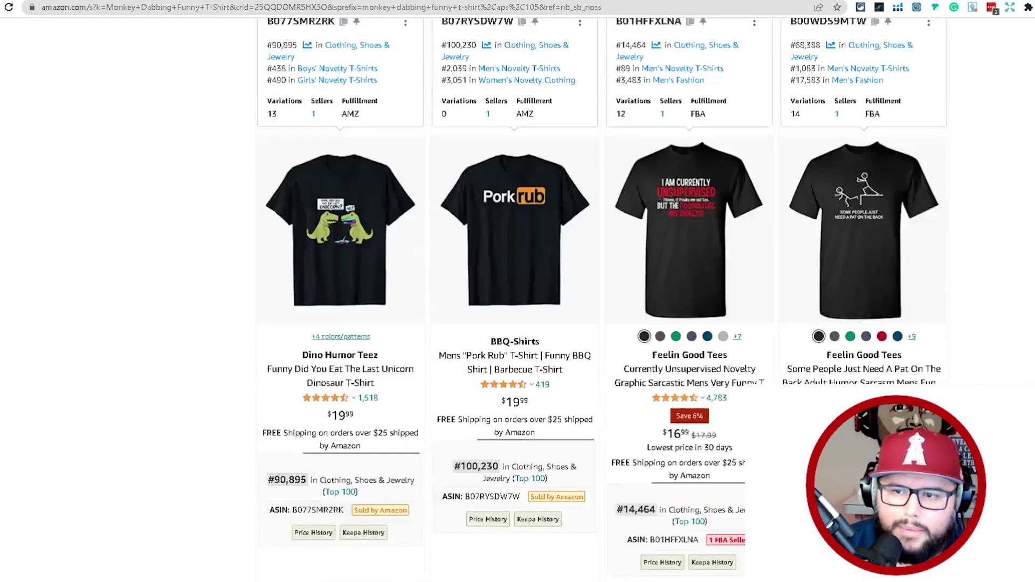
{"action": "scroll", "coordinate": [601, 302], "scroll_direction": "up", "scroll_amount": 15}
{"action": "scroll", "coordinate": [601, 302], "scroll_direction": "down", "scroll_amount": 1}
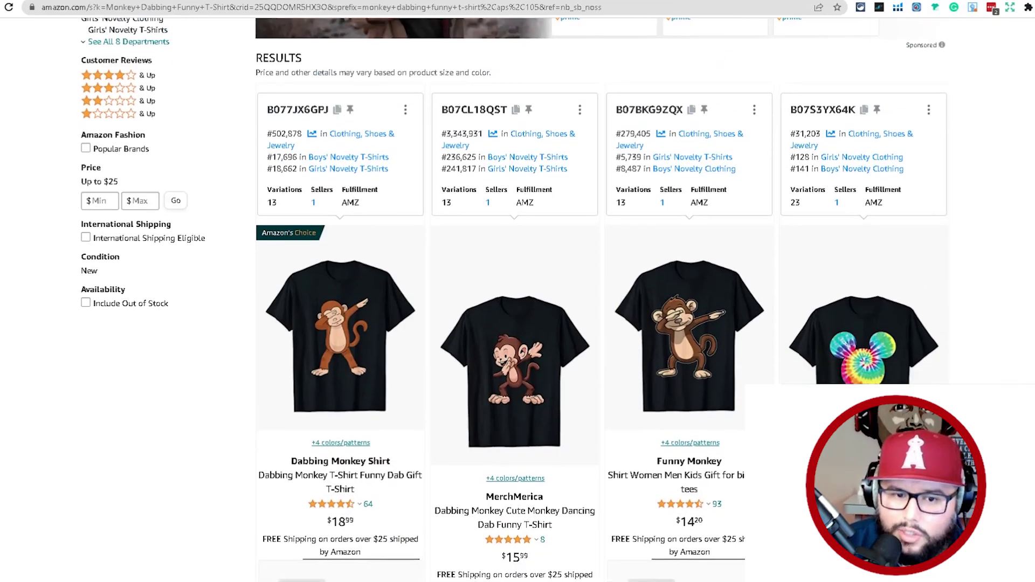
{"action": "scroll", "coordinate": [601, 302], "scroll_direction": "up", "scroll_amount": 8}
{"action": "scroll", "coordinate": [601, 302], "scroll_direction": "down", "scroll_amount": 4}
{"action": "scroll", "coordinate": [601, 302], "scroll_direction": "down", "scroll_amount": 5}
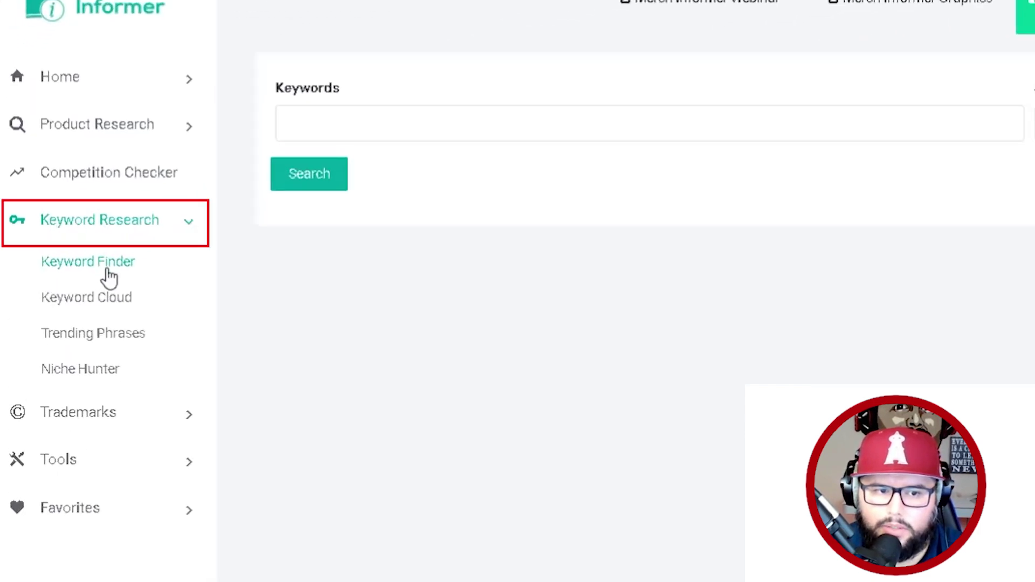
Switch to Merch Informer and run a Keyword Finder search for "Monkey shirt" with Amazon US as the source.
{"action": "left_click", "coordinate": [93, 270]}
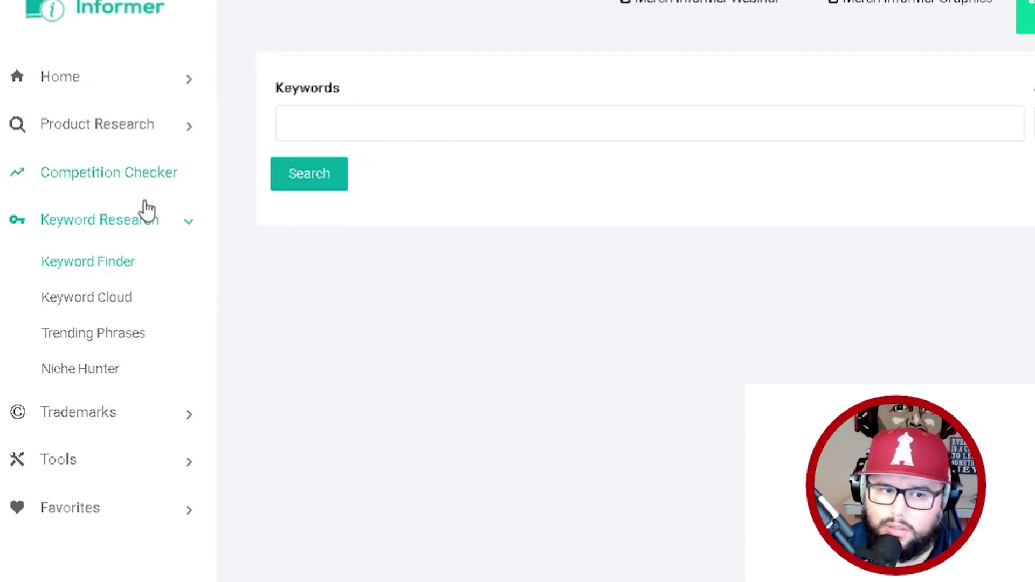
{"action": "left_click", "coordinate": [326, 127]}
{"action": "left_click", "coordinate": [405, 134]}
{"action": "left_click", "coordinate": [409, 136]}
{"action": "type", "text": "Mon"}
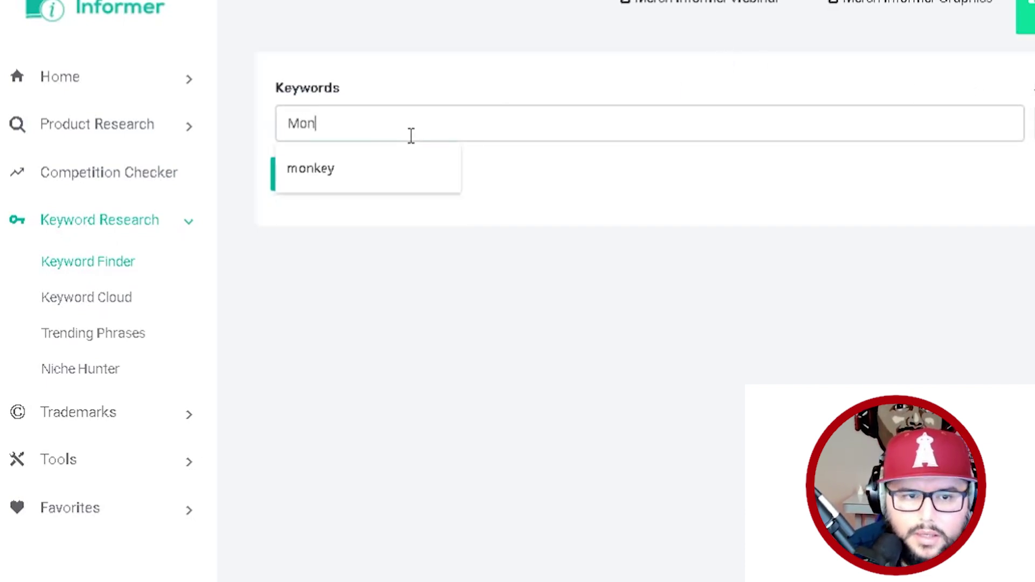
{"action": "type", "text": "key shi"}
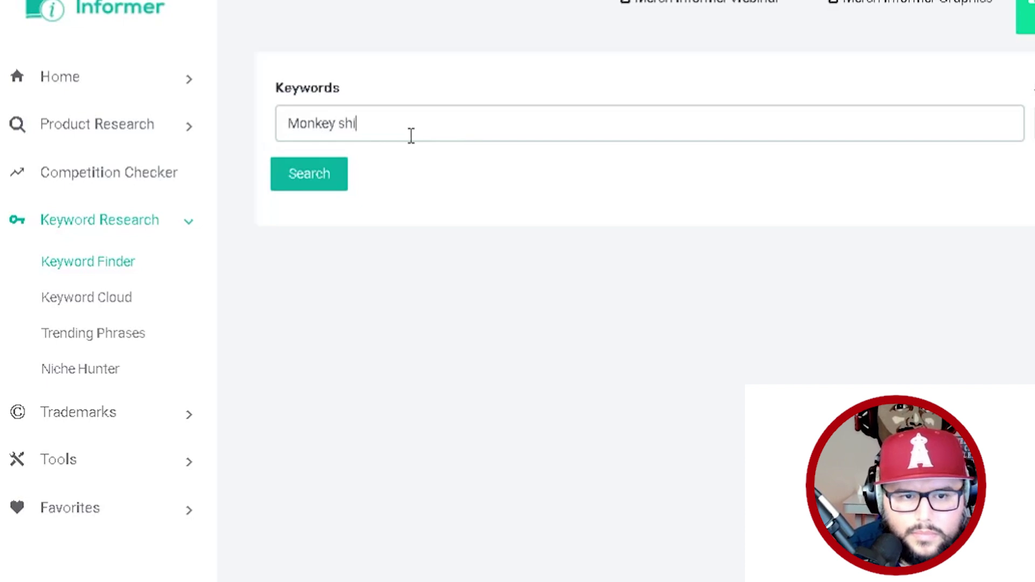
{"action": "type", "text": "rt"}
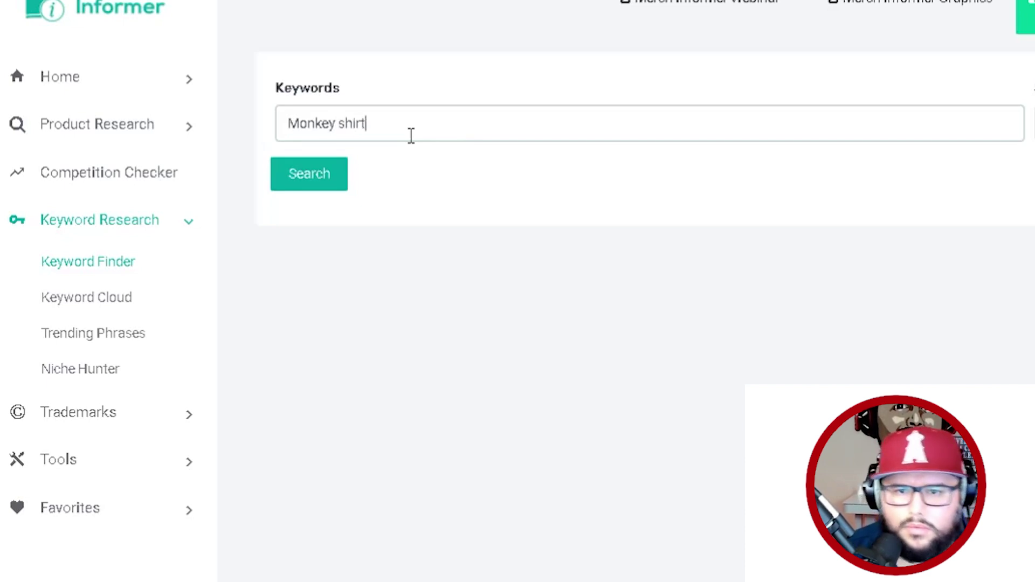
{"action": "left_click", "coordinate": [280, 182]}
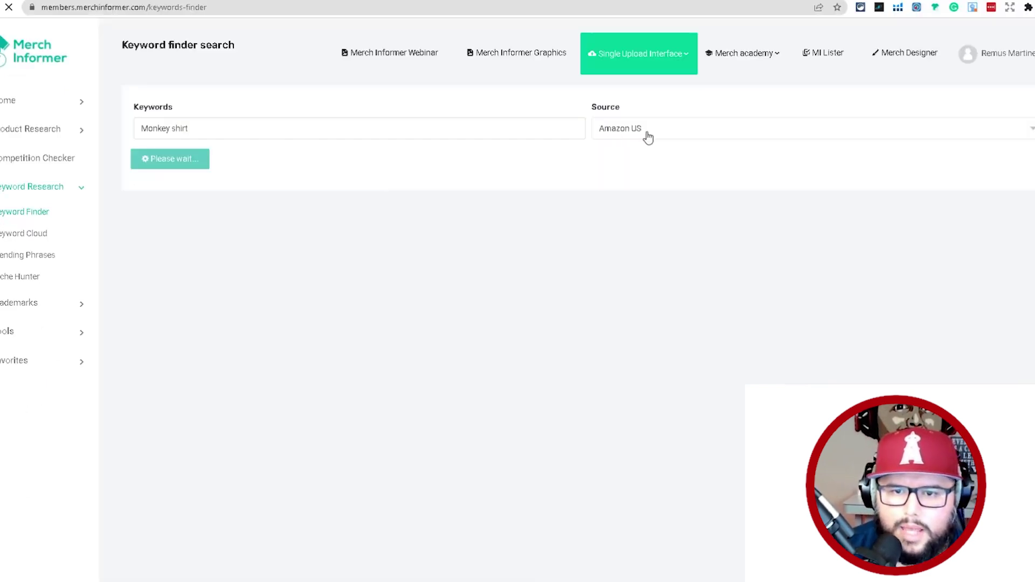
{"action": "left_click", "coordinate": [640, 135]}
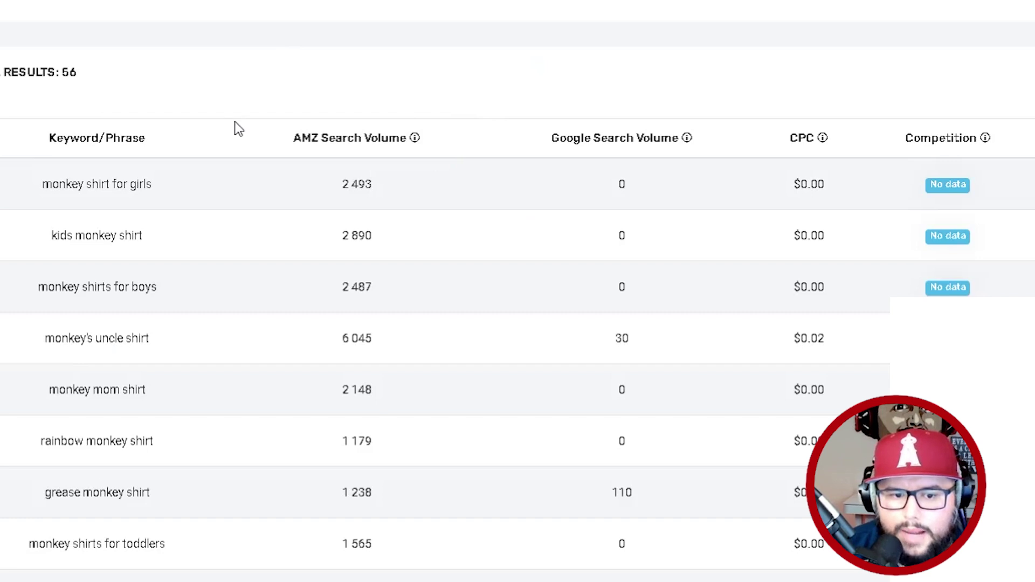
Examine the monkey shirt keyword phrases and their Amazon search volumes, including "rainbow monkey shirt" and "monkey astronaut shirt".
{"action": "scroll", "coordinate": [314, 103], "scroll_direction": "down", "scroll_amount": 2}
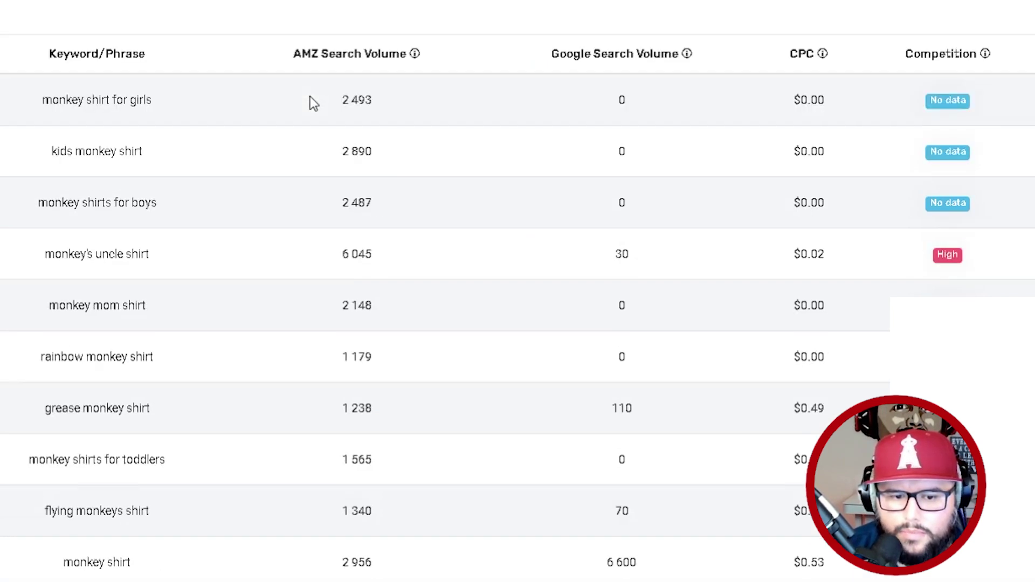
{"action": "left_click_drag", "start_coordinate": [28, 363], "coordinate": [133, 364]}
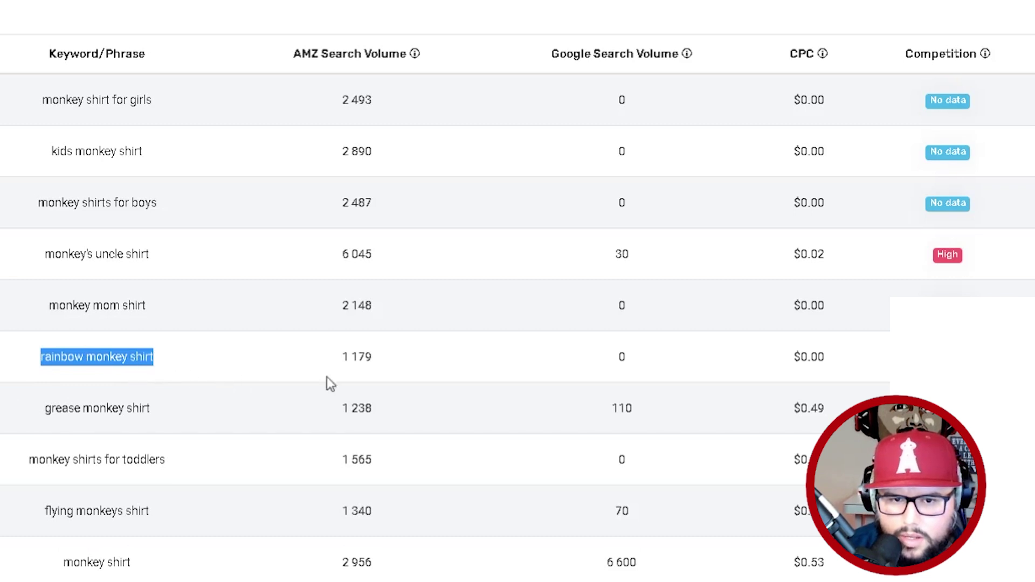
{"action": "left_click_drag", "start_coordinate": [346, 353], "coordinate": [384, 362]}
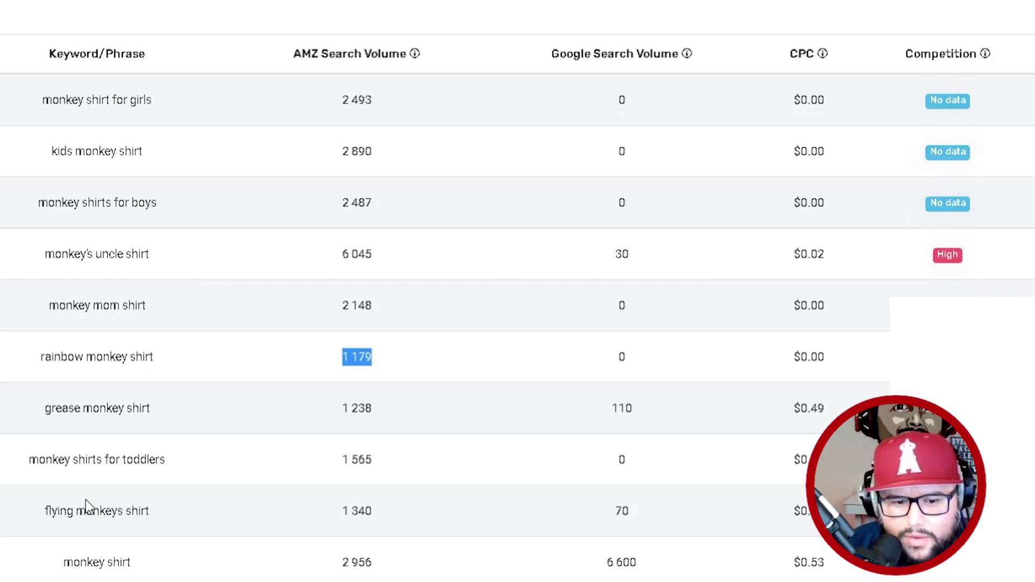
{"action": "scroll", "coordinate": [125, 526], "scroll_direction": "down", "scroll_amount": 3}
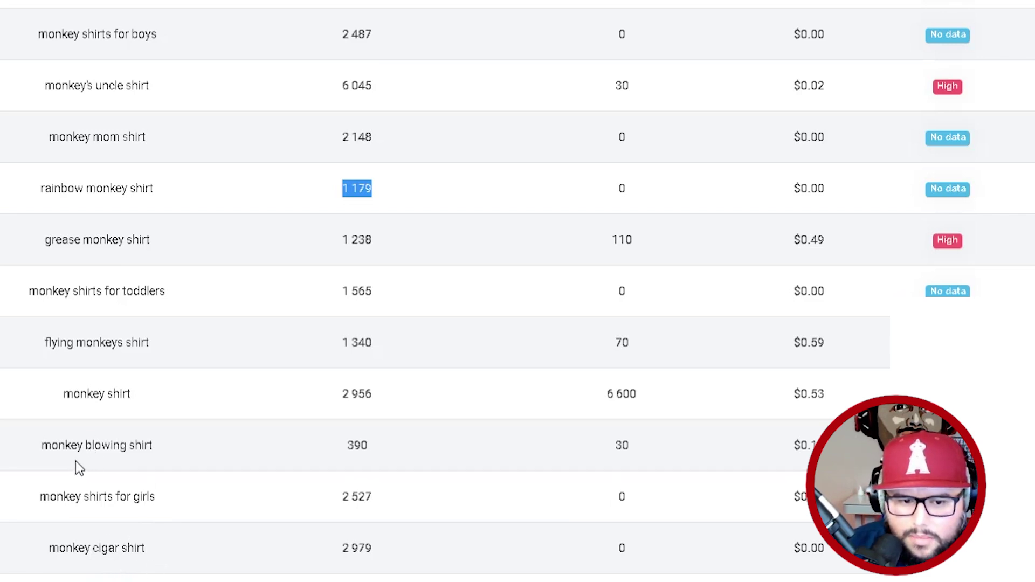
{"action": "scroll", "coordinate": [146, 477], "scroll_direction": "down", "scroll_amount": 2}
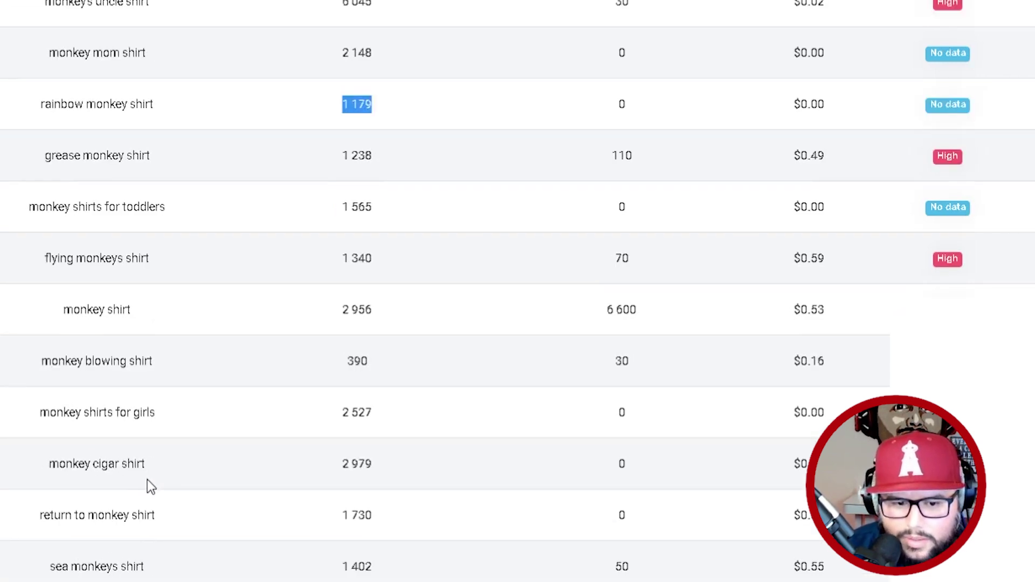
{"action": "scroll", "coordinate": [149, 483], "scroll_direction": "down", "scroll_amount": 2}
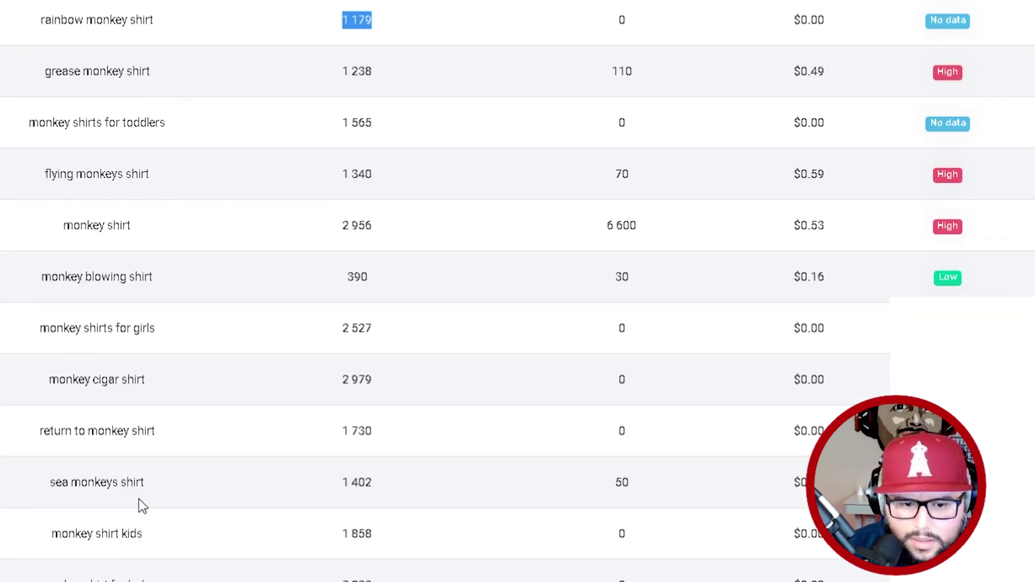
{"action": "scroll", "coordinate": [139, 503], "scroll_direction": "down", "scroll_amount": 2}
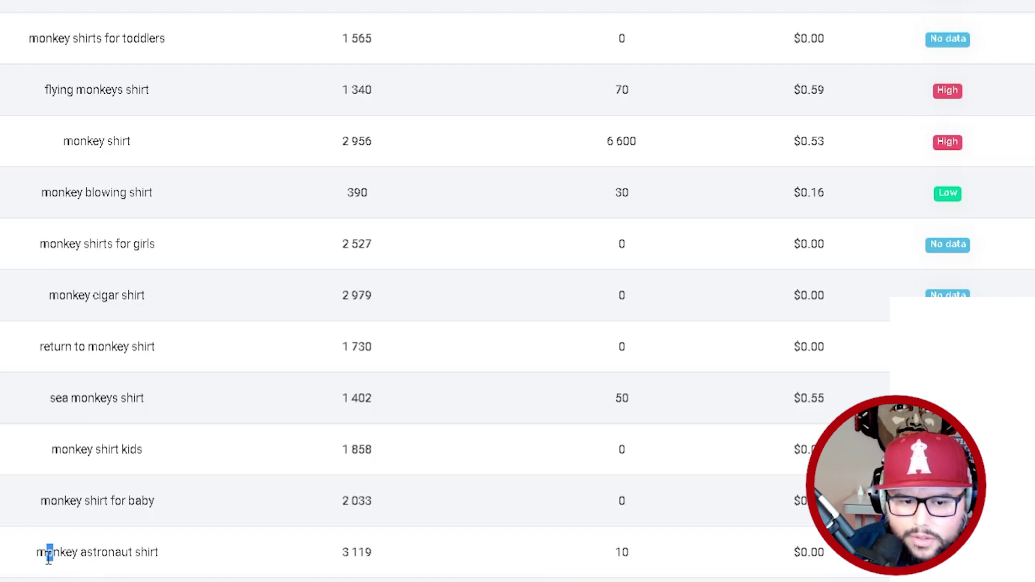
{"action": "left_click_drag", "start_coordinate": [40, 558], "coordinate": [20, 560]}
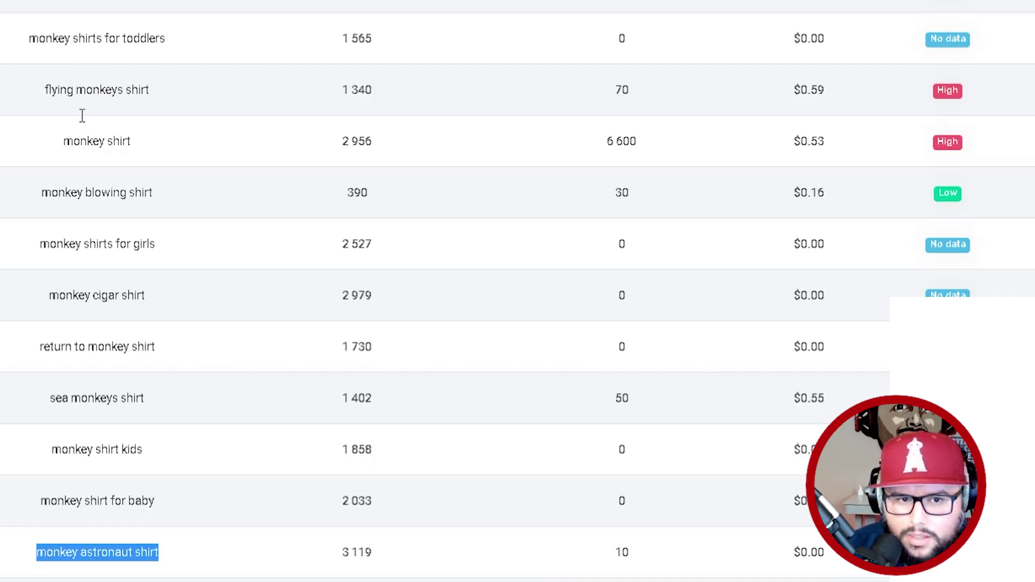
Copy the keyword "rainbow monkey shirt" from the Keyword Finder results and search Amazon for it.
{"action": "scroll", "coordinate": [82, 116], "scroll_direction": "up", "scroll_amount": 5}
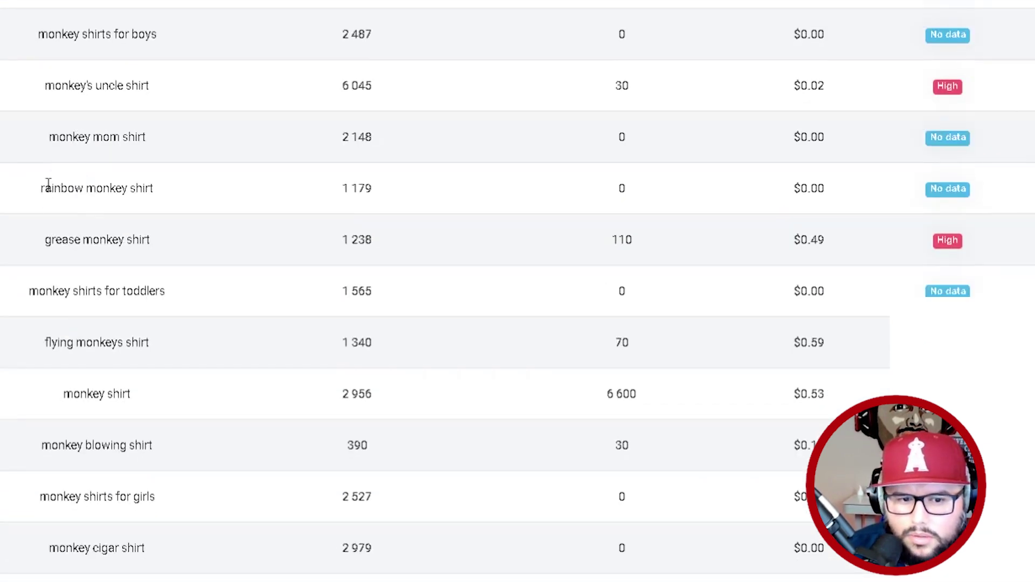
{"action": "left_click_drag", "start_coordinate": [41, 188], "coordinate": [131, 190]}
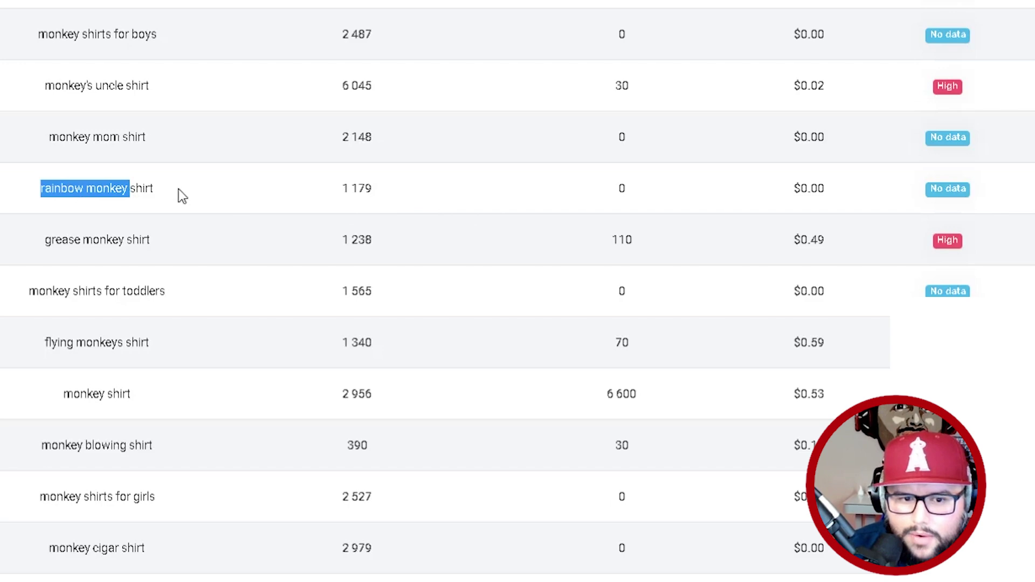
{"action": "left_click_drag", "start_coordinate": [154, 189], "coordinate": [35, 192]}
{"action": "key", "text": "ctrl+c"}
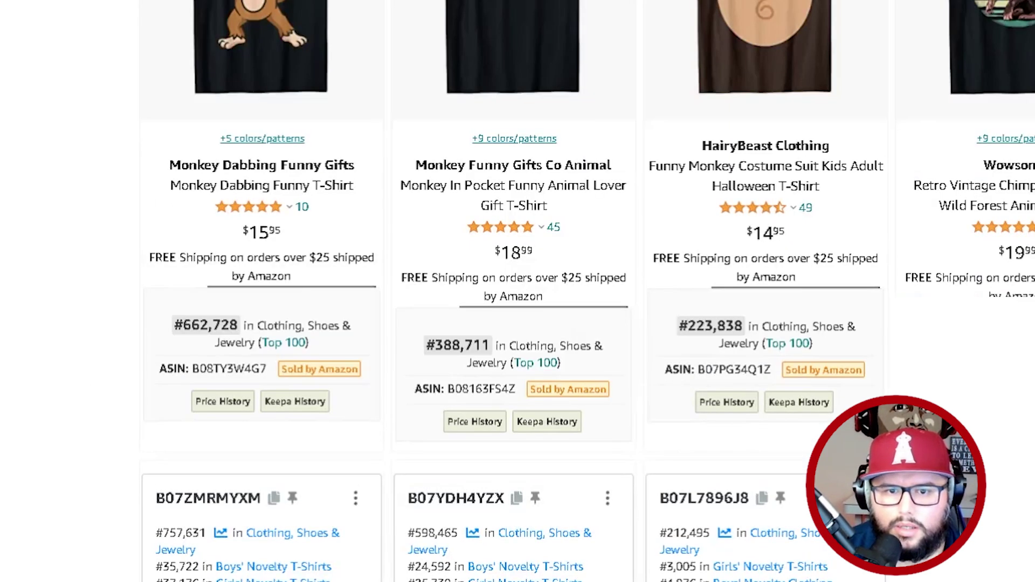
{"action": "scroll", "coordinate": [426, 27], "scroll_direction": "up", "scroll_amount": 15}
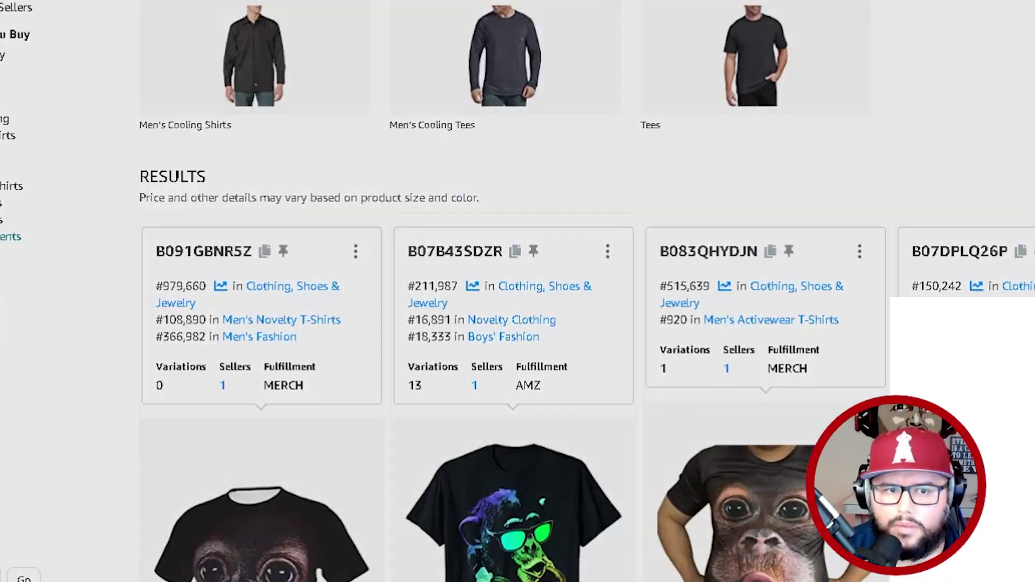
{"action": "triple_click", "coordinate": [361, 41]}
{"action": "key", "text": "ctrl+v"}
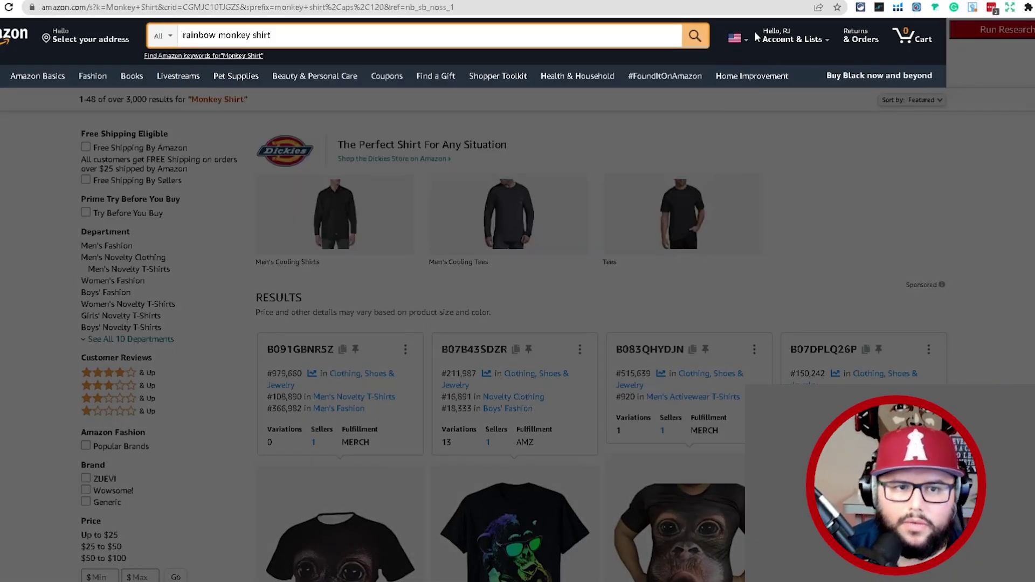
{"action": "key", "text": "Return"}
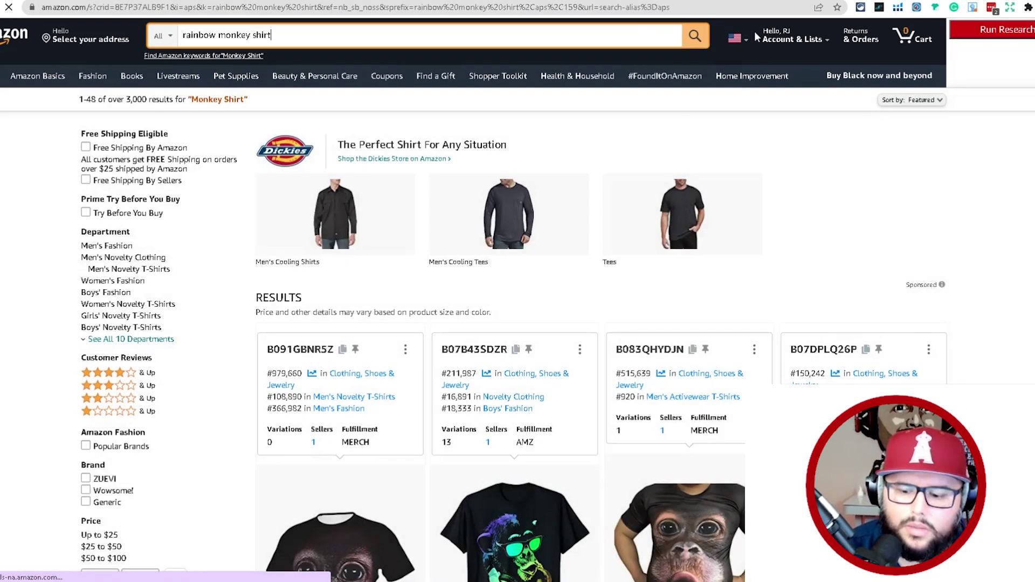
Look through the Amazon results for "rainbow monkey shirt" to check which competing designs and sales ranks are listed.
{"action": "scroll", "coordinate": [691, 160], "scroll_direction": "down", "scroll_amount": 15}
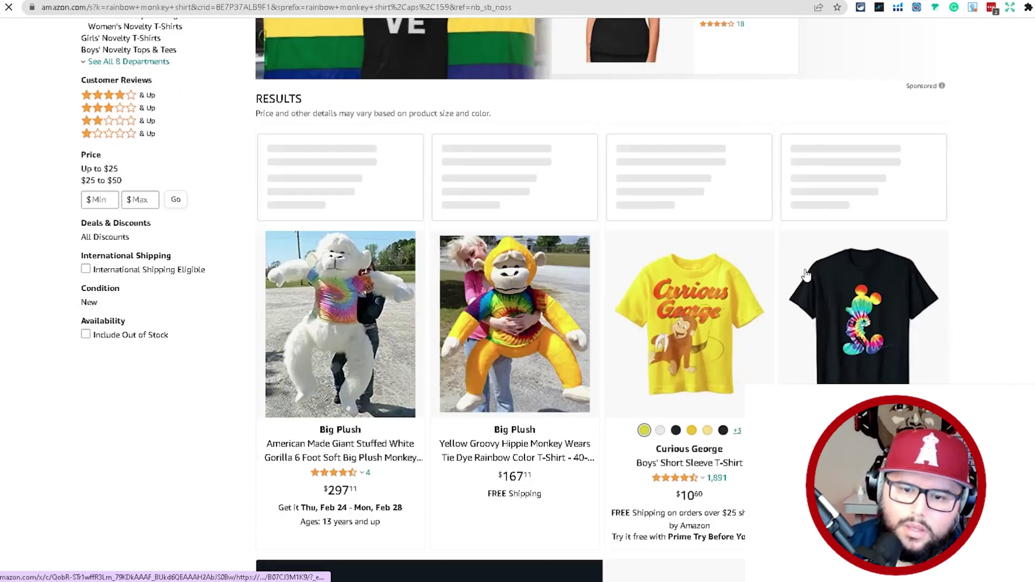
{"action": "scroll", "coordinate": [820, 271], "scroll_direction": "down", "scroll_amount": 4}
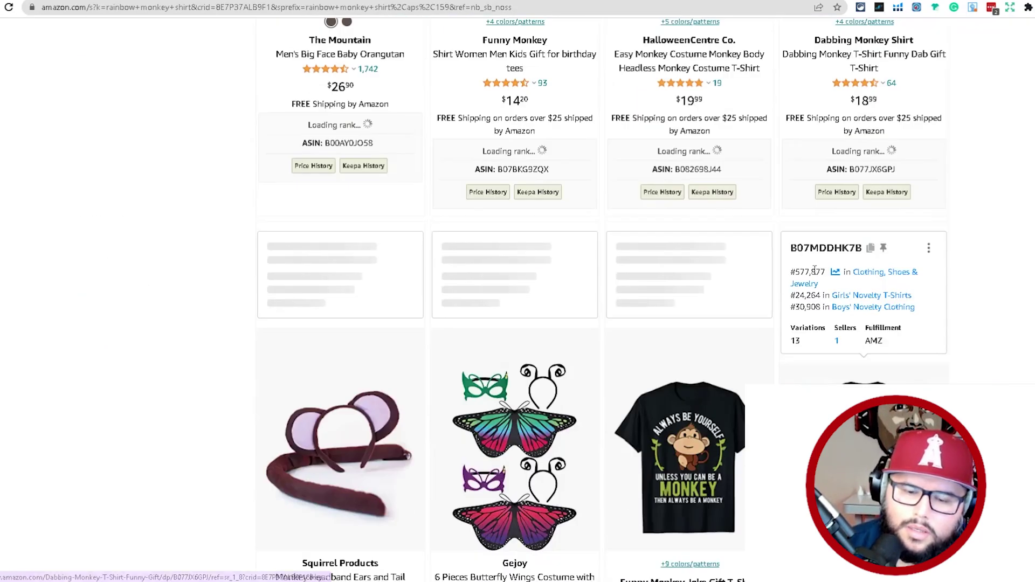
{"action": "scroll", "coordinate": [821, 271], "scroll_direction": "up", "scroll_amount": 3}
{"action": "scroll", "coordinate": [602, 302], "scroll_direction": "up", "scroll_amount": 10}
{"action": "scroll", "coordinate": [602, 302], "scroll_direction": "down", "scroll_amount": 15}
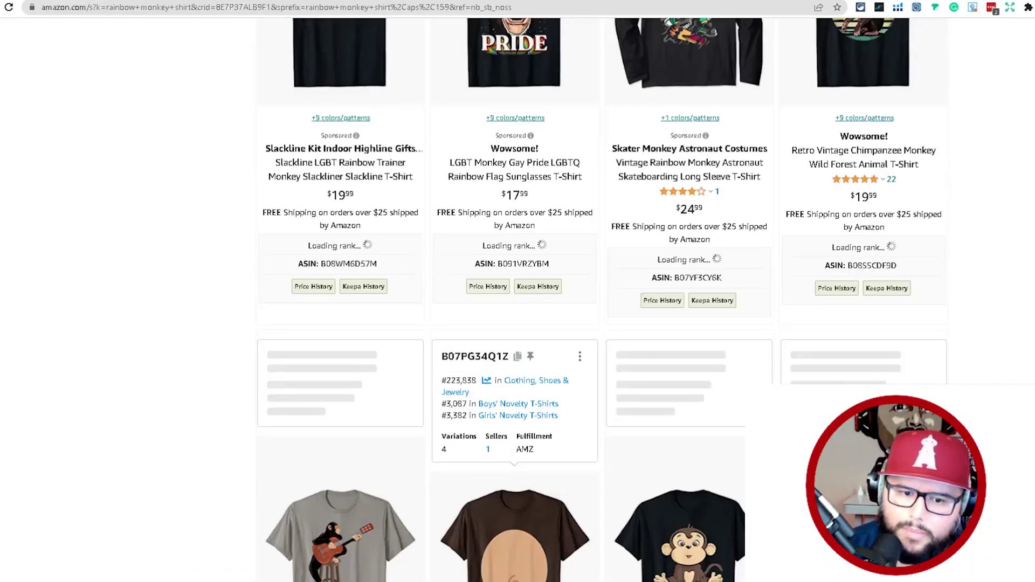
{"action": "scroll", "coordinate": [527, 113], "scroll_direction": "up", "scroll_amount": 20}
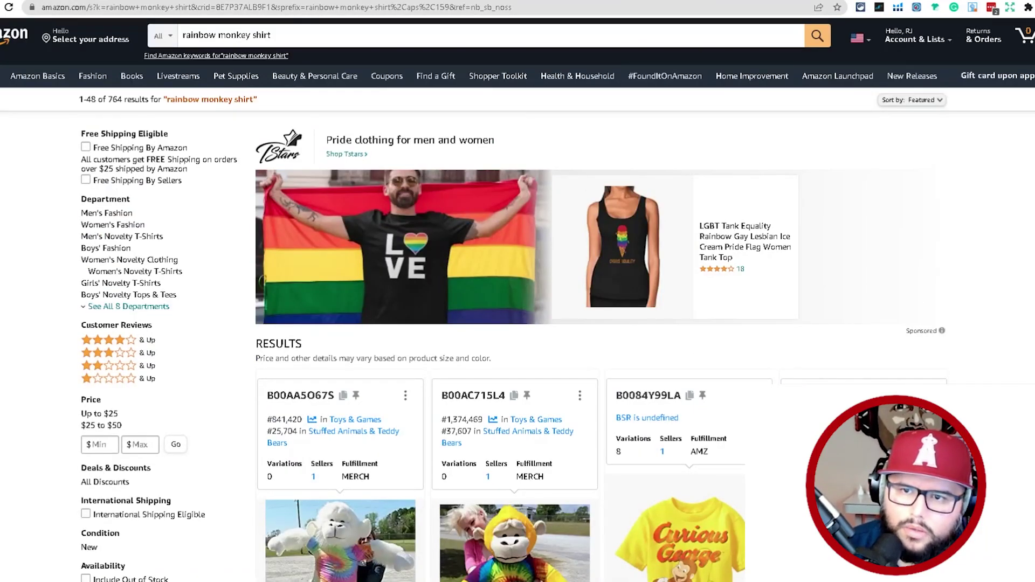
Return to Merch Informer and run a product search for "rainbow monkey shirt" in the US Merch By Amazon Shirts category.
{"action": "key", "text": "ctrl+Tab"}
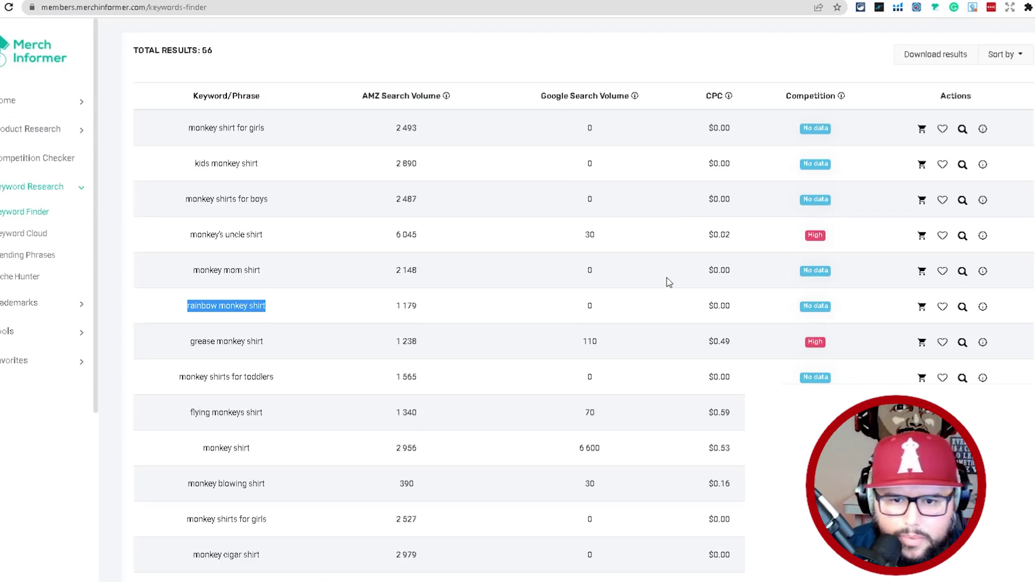
{"action": "left_click", "coordinate": [922, 308]}
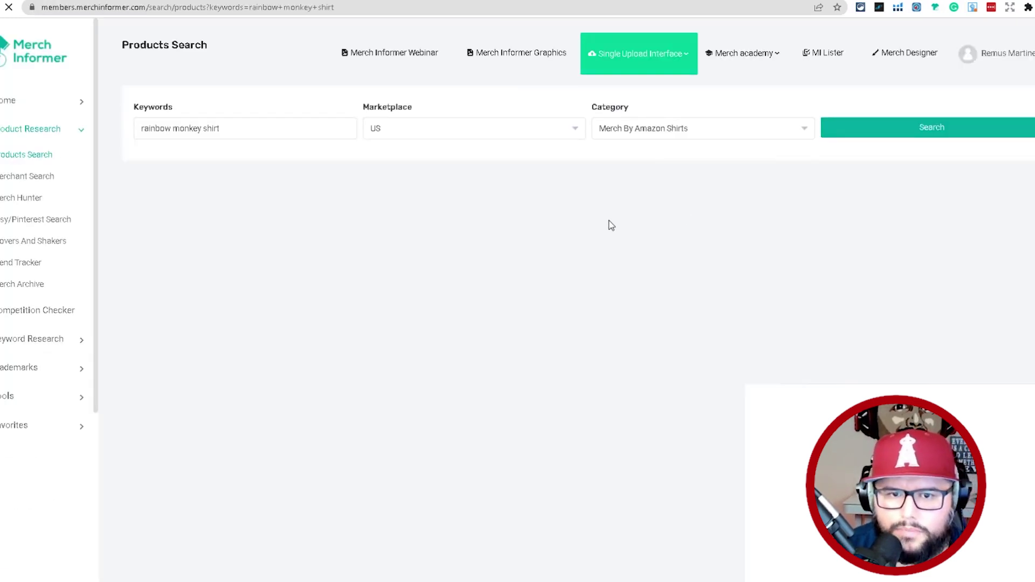
{"action": "left_click", "coordinate": [878, 135]}
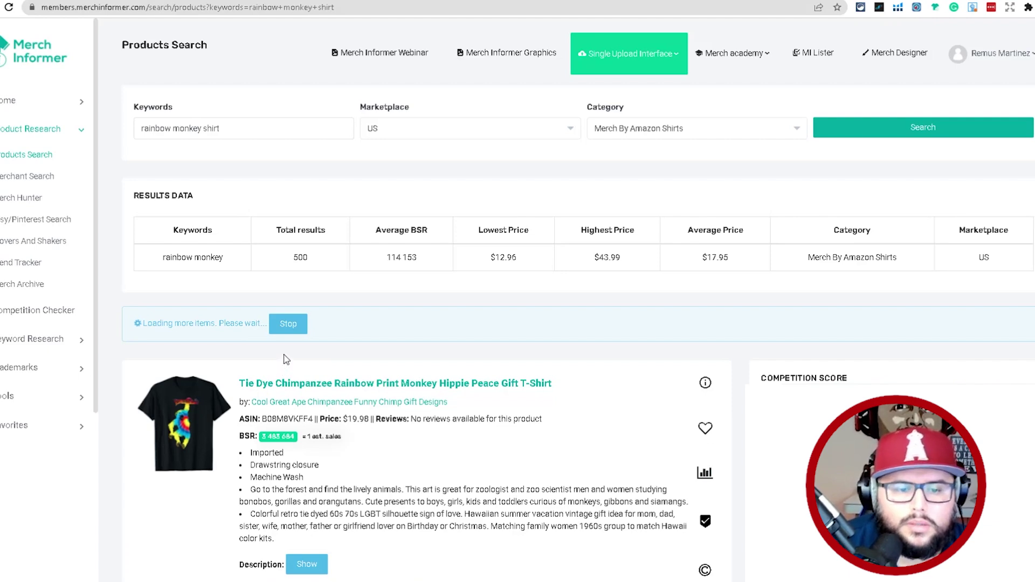
Examine the BSR, estimated sales and designs of the listed monkey T-shirts, along with the competition score.
{"action": "scroll", "coordinate": [282, 365], "scroll_direction": "down", "scroll_amount": 3}
{"action": "scroll", "coordinate": [281, 369], "scroll_direction": "down", "scroll_amount": 2}
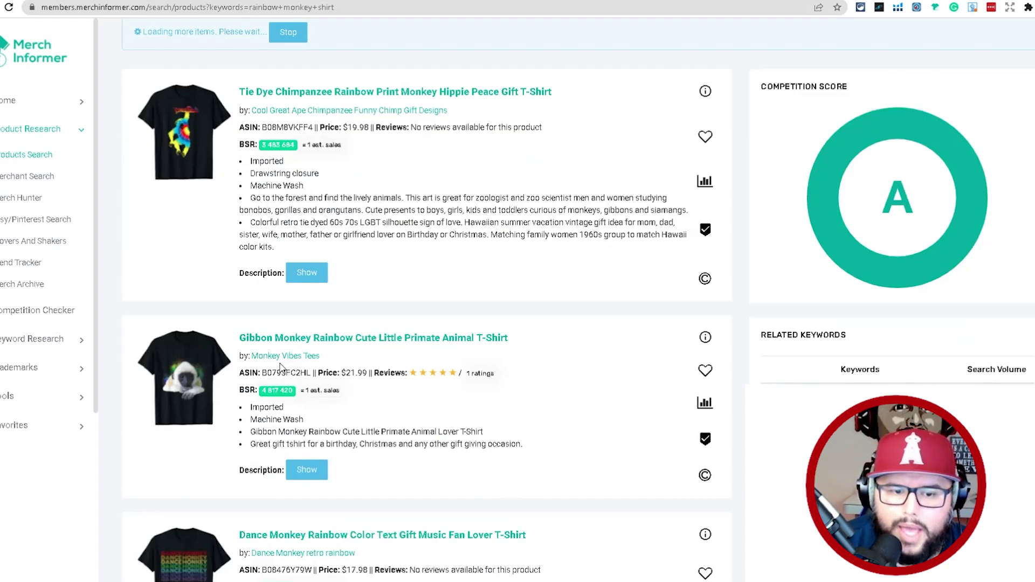
{"action": "triple_click", "coordinate": [242, 146]}
{"action": "left_click", "coordinate": [288, 143]}
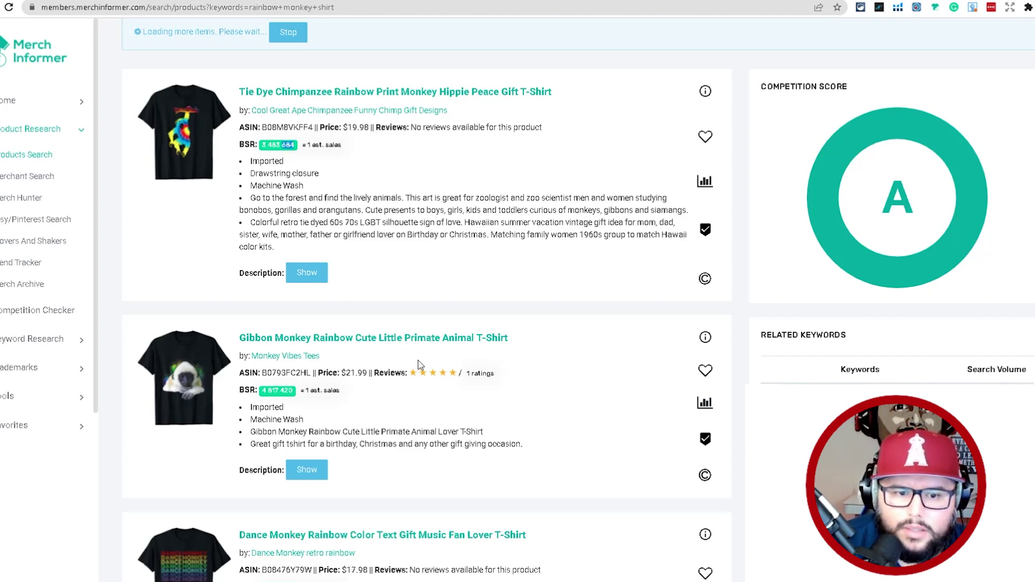
{"action": "scroll", "coordinate": [406, 373], "scroll_direction": "down", "scroll_amount": 2}
{"action": "scroll", "coordinate": [441, 366], "scroll_direction": "down", "scroll_amount": 15}
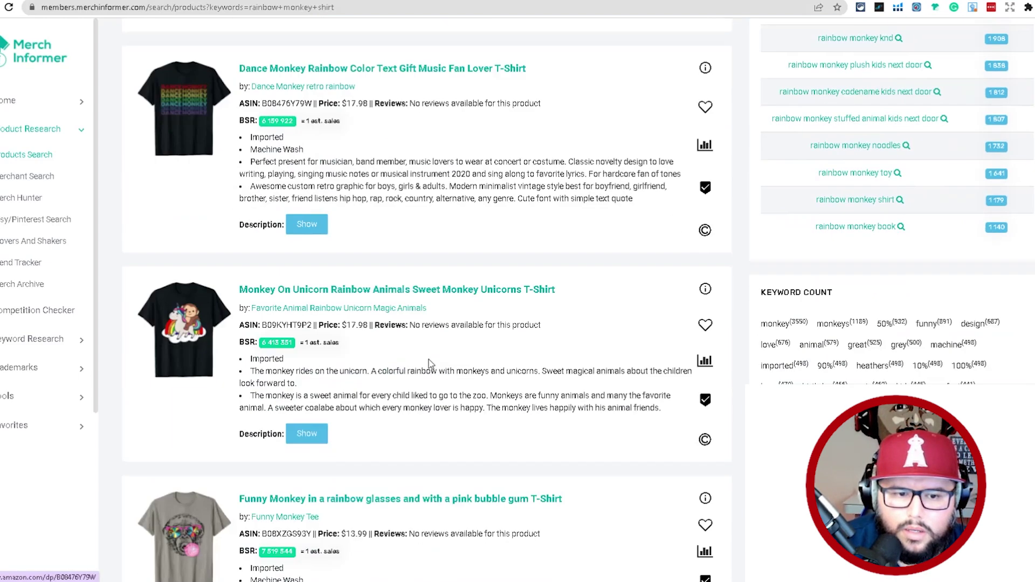
{"action": "scroll", "coordinate": [270, 443], "scroll_direction": "down", "scroll_amount": 9}
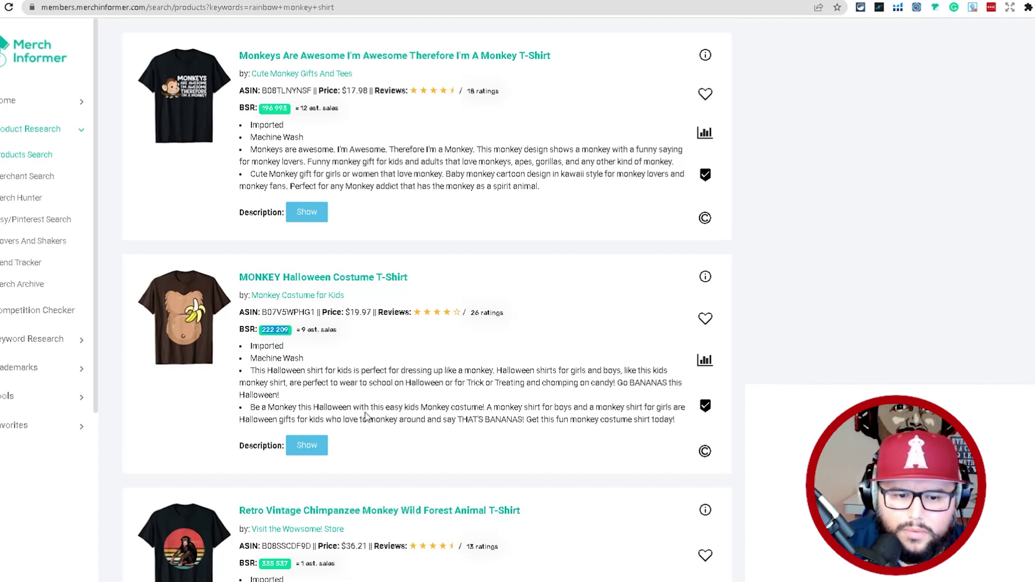
{"action": "scroll", "coordinate": [363, 412], "scroll_direction": "down", "scroll_amount": 4}
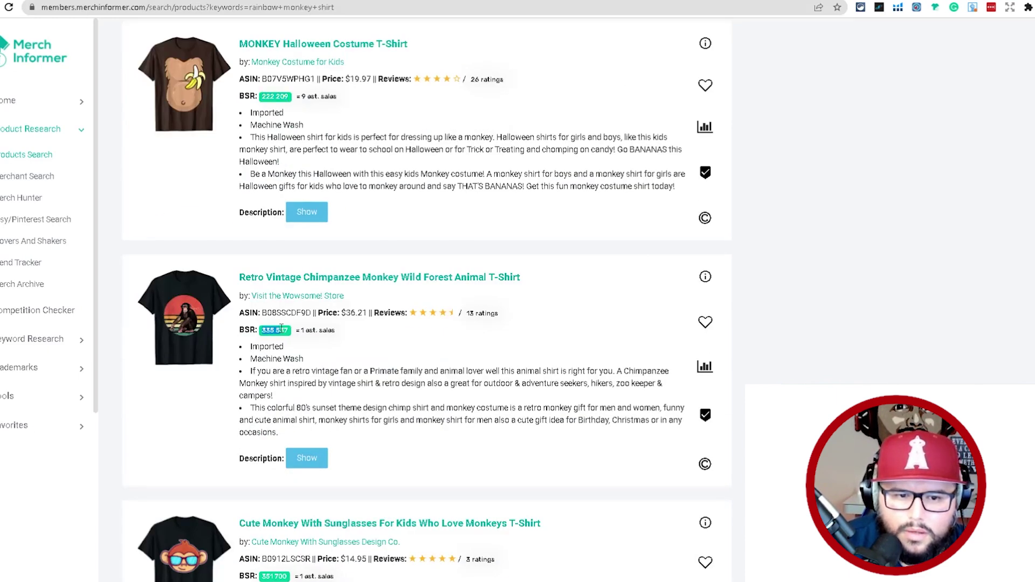
Look through the "rainbow monkey shirt" product results, comparing BSR, estimated sales, designs, related keywords and the keyword count.
{"action": "scroll", "coordinate": [702, 367], "scroll_direction": "down", "scroll_amount": 2}
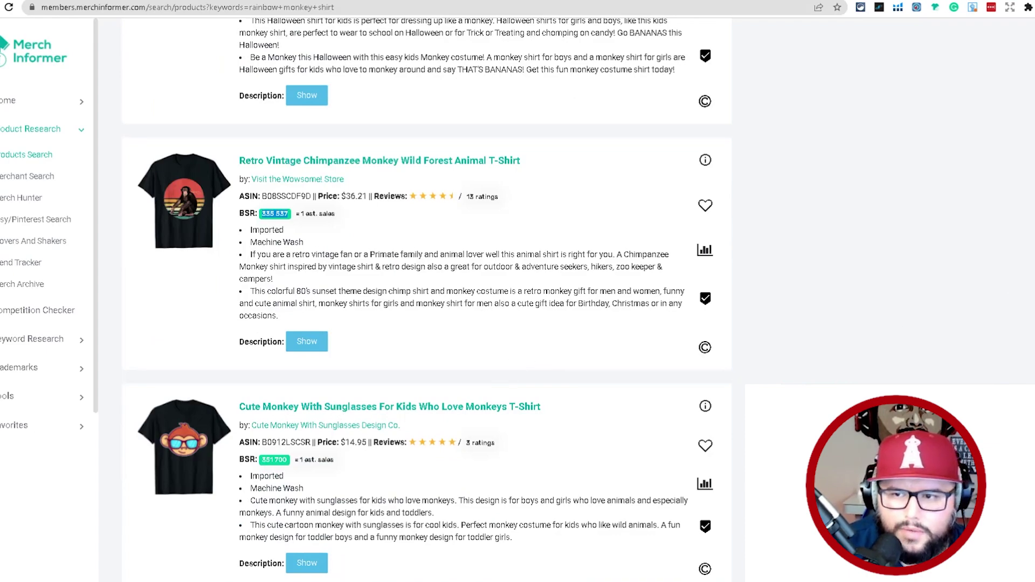
{"action": "scroll", "coordinate": [427, 298], "scroll_direction": "down", "scroll_amount": 8}
{"action": "scroll", "coordinate": [427, 300], "scroll_direction": "down", "scroll_amount": 15}
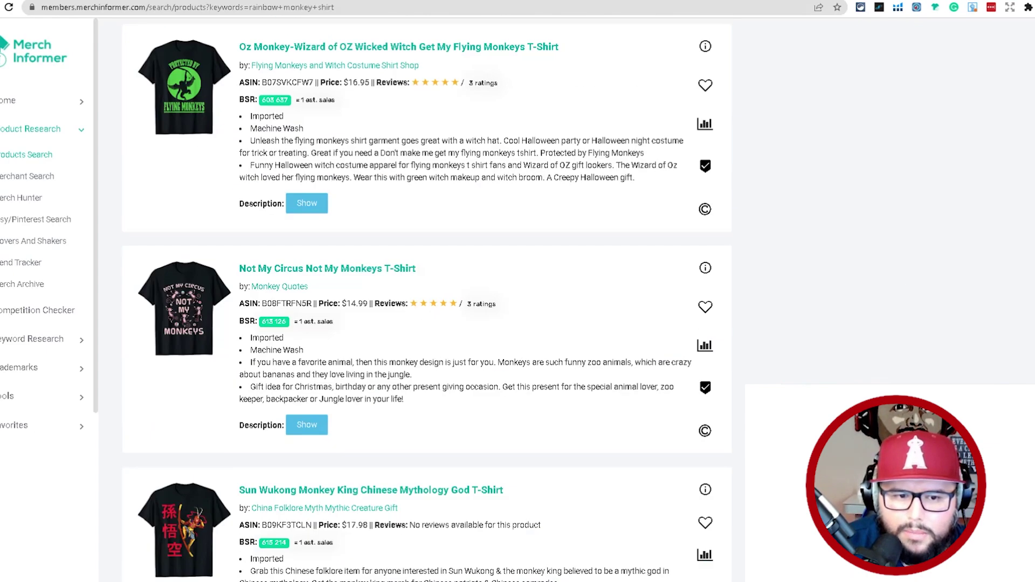
{"action": "scroll", "coordinate": [914, 258], "scroll_direction": "up", "scroll_amount": 20}
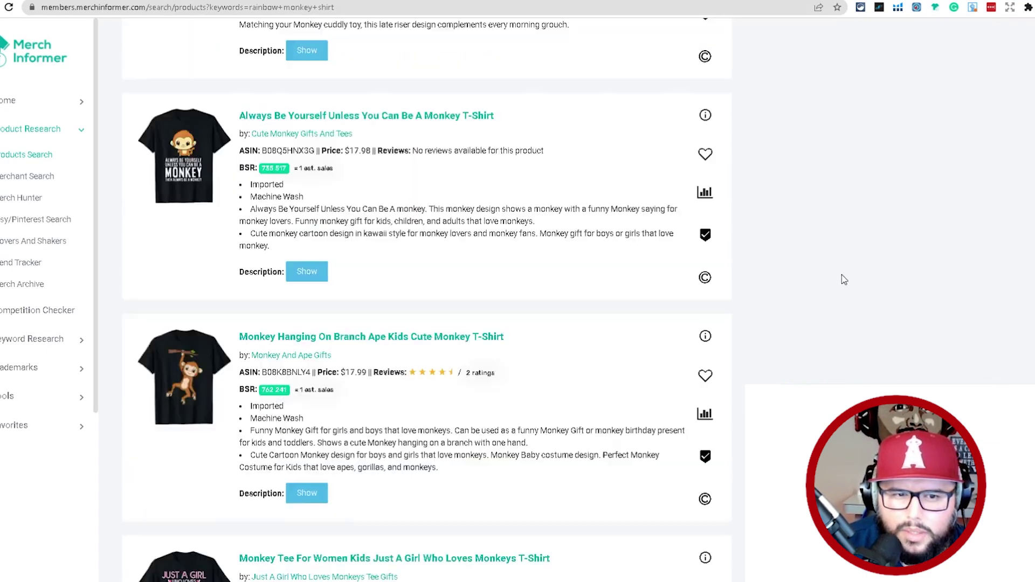
{"action": "scroll", "coordinate": [638, 273], "scroll_direction": "up", "scroll_amount": 3}
{"action": "scroll", "coordinate": [604, 291], "scroll_direction": "down", "scroll_amount": 10}
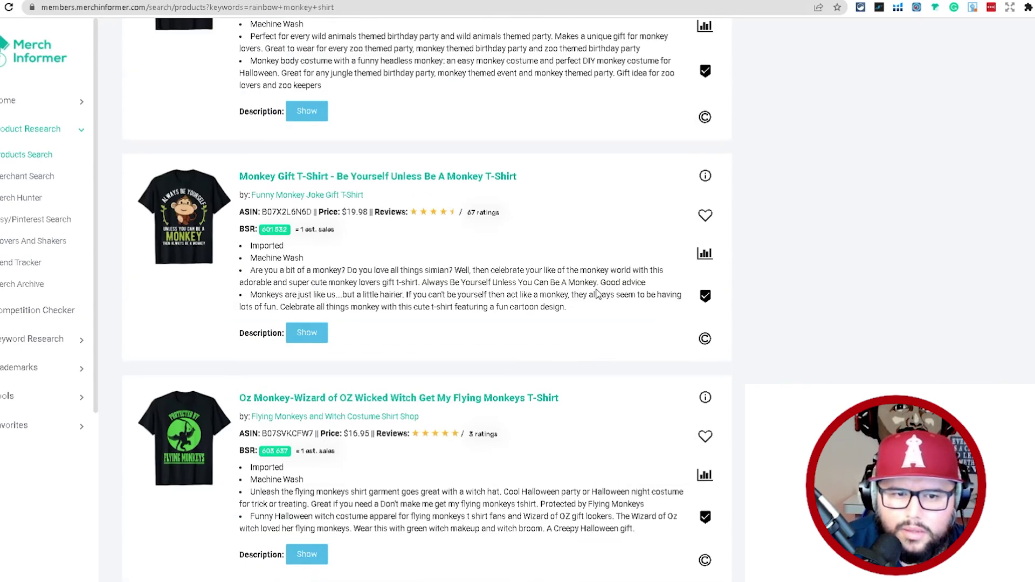
{"action": "scroll", "coordinate": [606, 292], "scroll_direction": "up", "scroll_amount": 2}
{"action": "scroll", "coordinate": [607, 292], "scroll_direction": "up", "scroll_amount": 11}
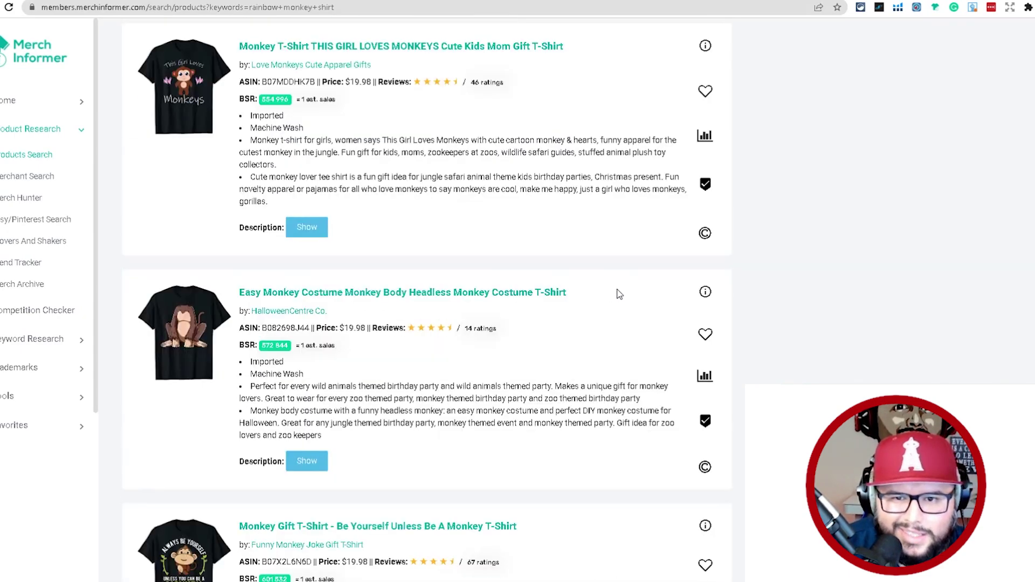
{"action": "scroll", "coordinate": [640, 278], "scroll_direction": "up", "scroll_amount": 15}
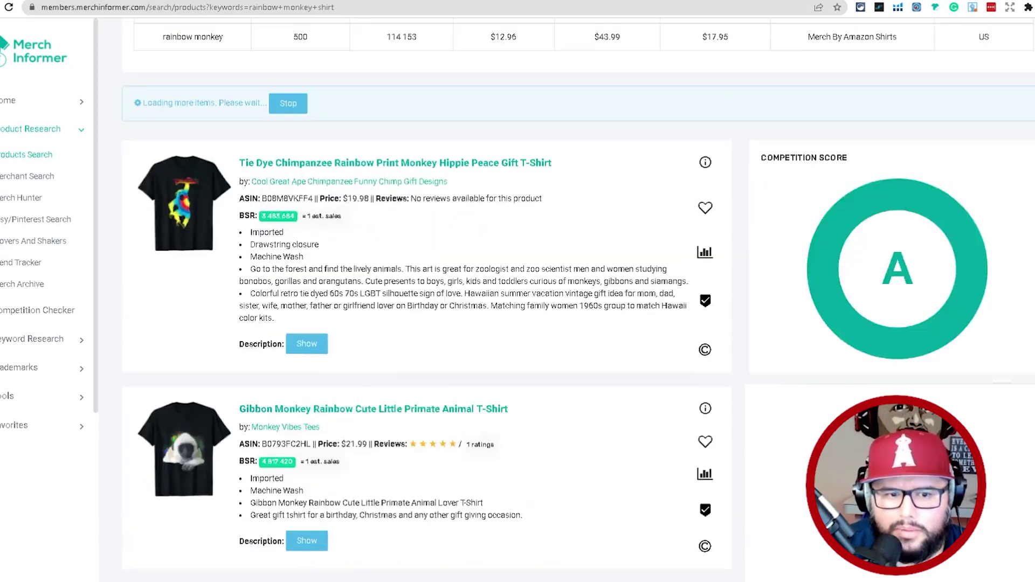
{"action": "scroll", "coordinate": [640, 278], "scroll_direction": "down", "scroll_amount": 6}
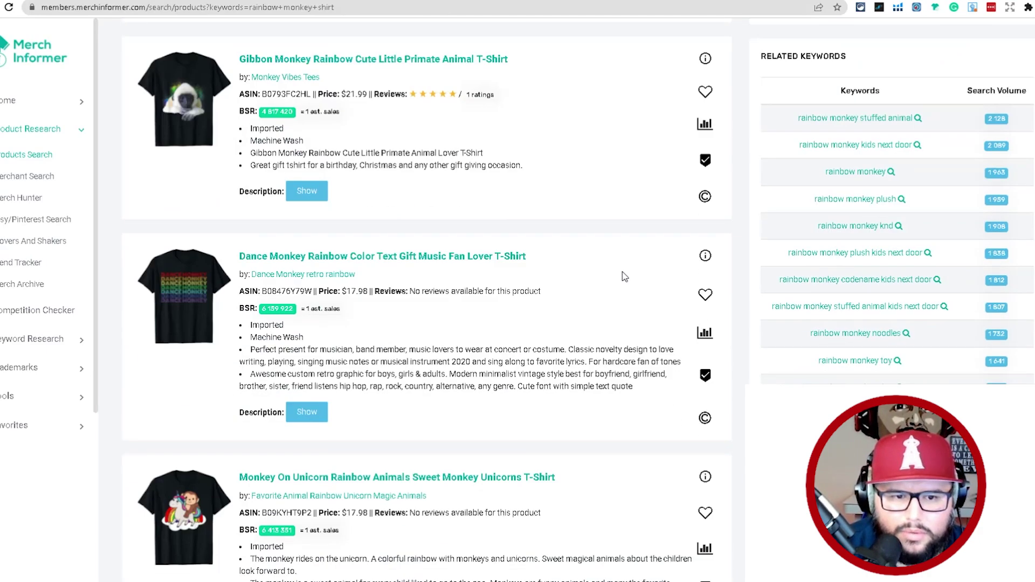
{"action": "scroll", "coordinate": [380, 324], "scroll_direction": "down", "scroll_amount": 3}
{"action": "scroll", "coordinate": [383, 326], "scroll_direction": "down", "scroll_amount": 3}
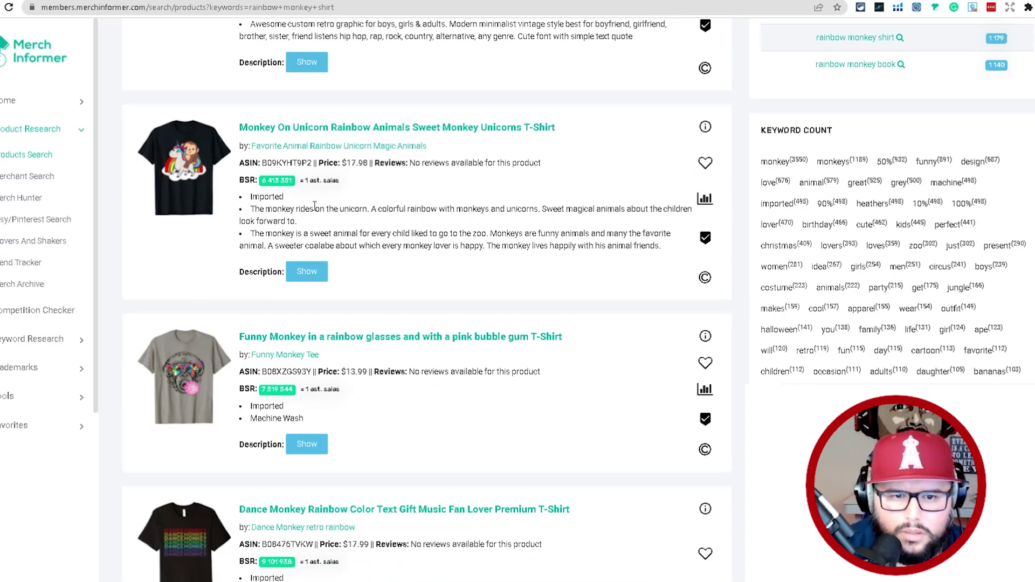
Open the item details of the "Monkey On Unicorn Rainbow Animals" T-shirt, examine its trademark flags and sales rank history, and close them.
{"action": "left_click", "coordinate": [705, 162]}
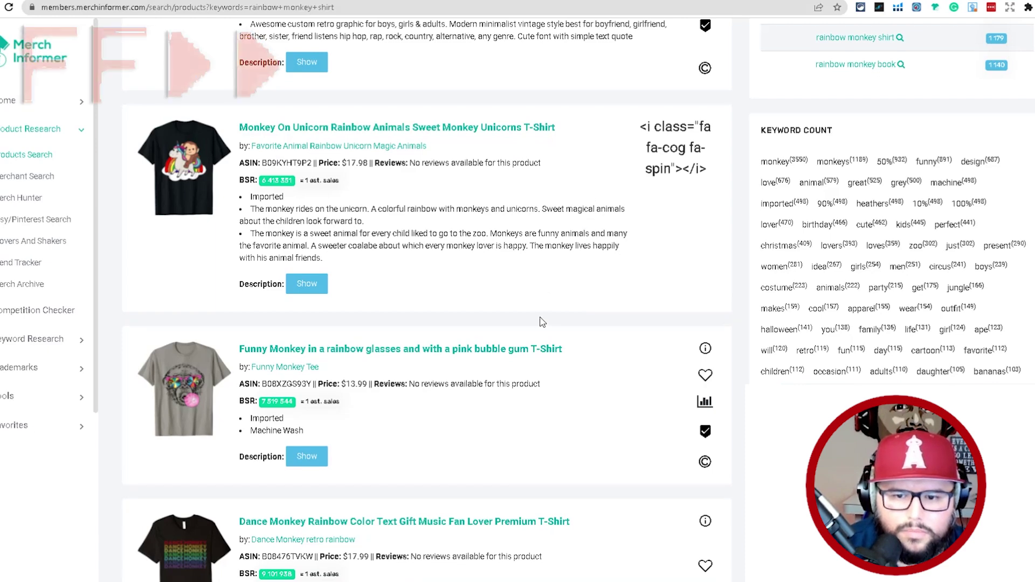
{"action": "scroll", "coordinate": [187, 210], "scroll_direction": "down", "scroll_amount": 6}
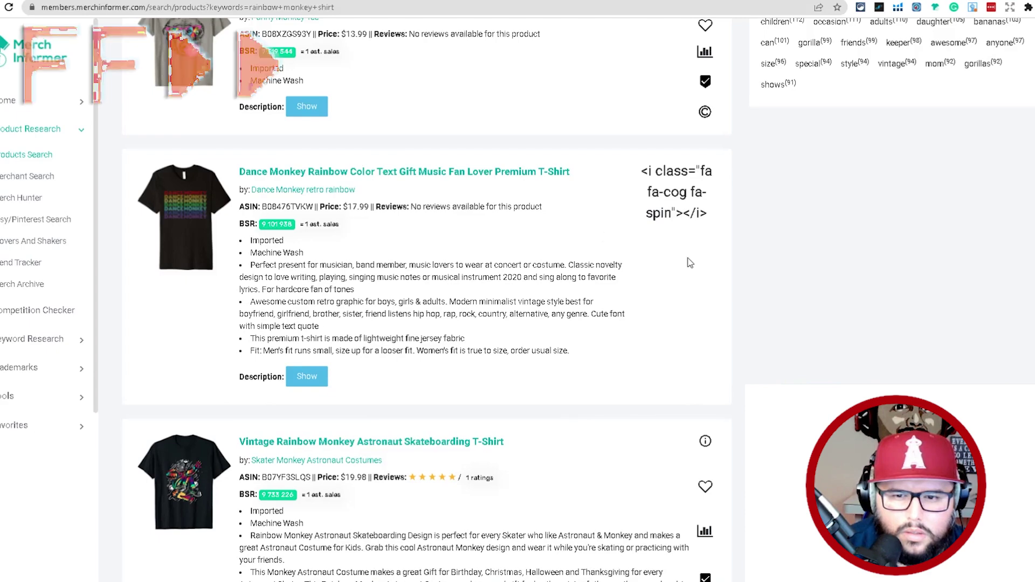
{"action": "scroll", "coordinate": [709, 270], "scroll_direction": "down", "scroll_amount": 4}
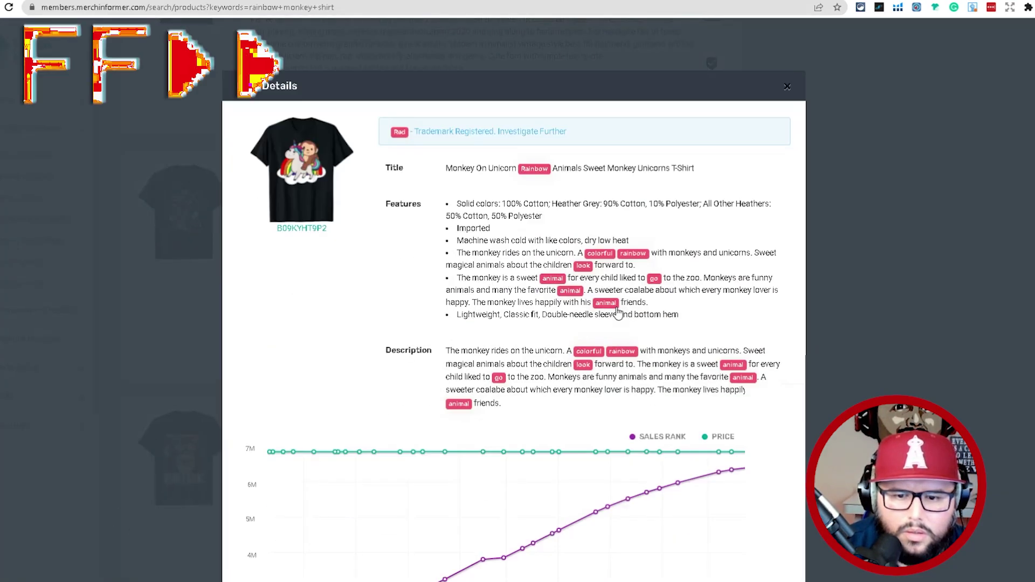
{"action": "scroll", "coordinate": [459, 334], "scroll_direction": "down", "scroll_amount": 3}
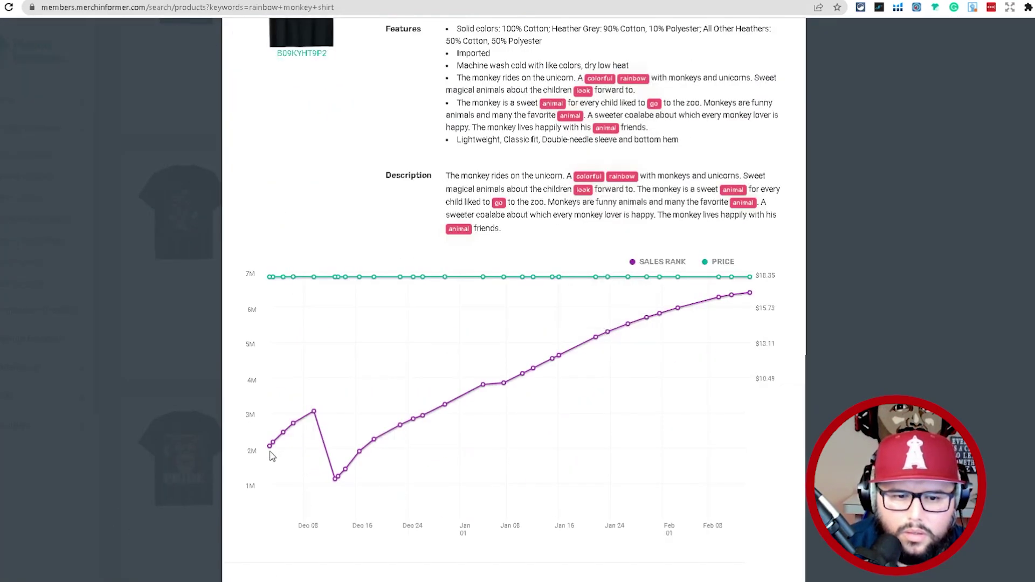
{"action": "scroll", "coordinate": [608, 440], "scroll_direction": "up", "scroll_amount": 3}
{"action": "scroll", "coordinate": [609, 439], "scroll_direction": "down", "scroll_amount": 1}
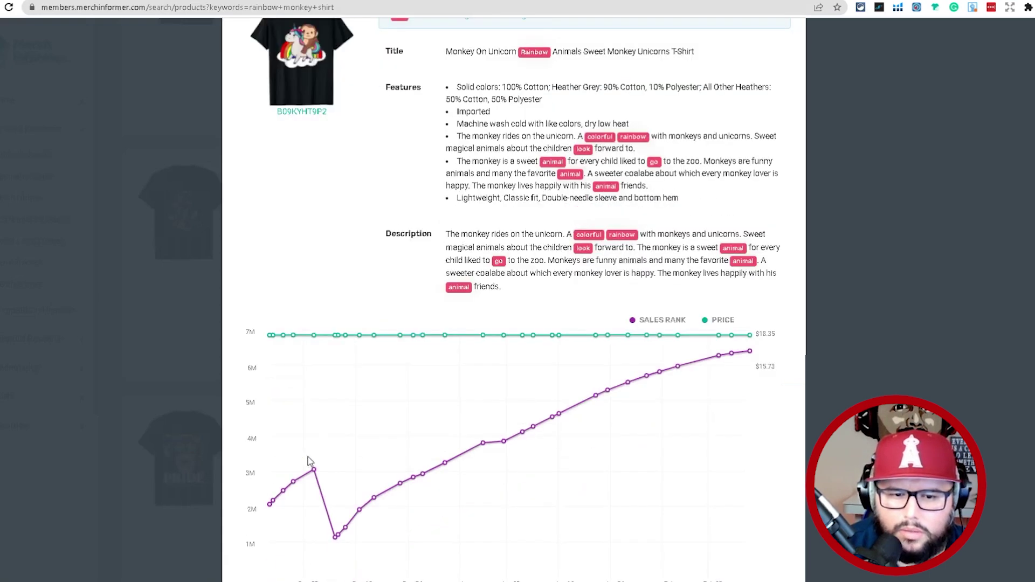
{"action": "mouse_move", "coordinate": [275, 501]}
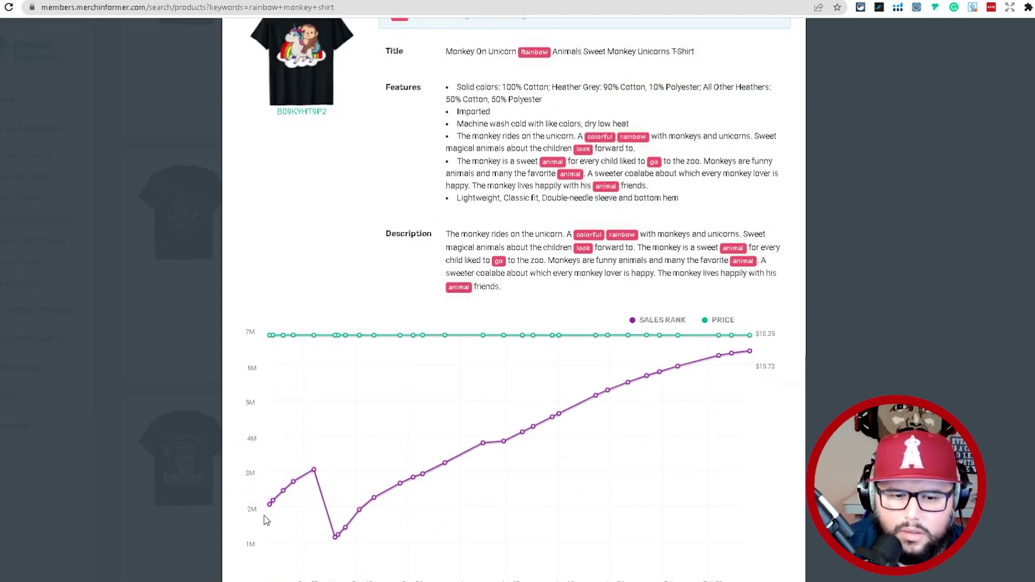
{"action": "scroll", "coordinate": [272, 503], "scroll_direction": "down", "scroll_amount": 1}
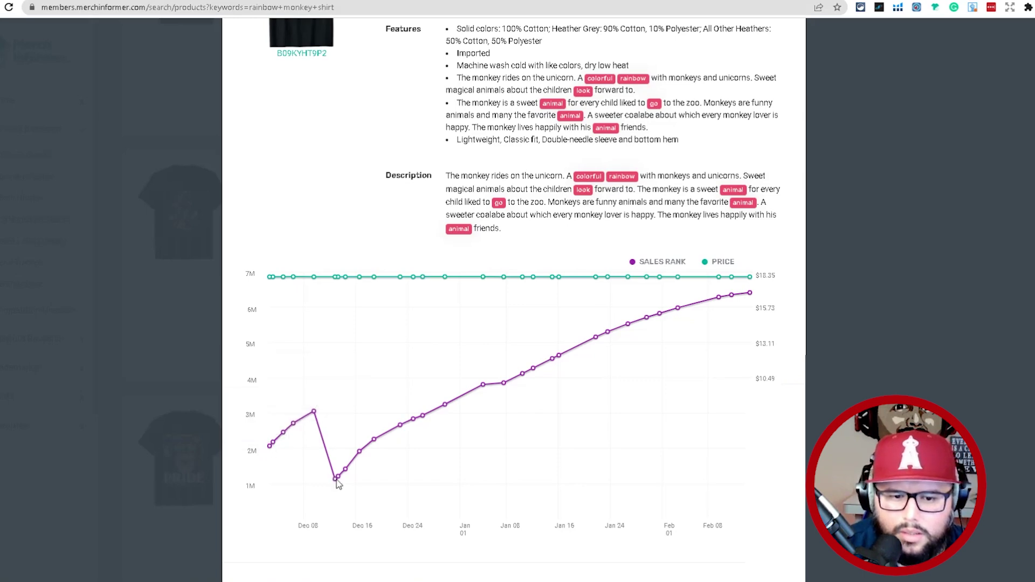
{"action": "scroll", "coordinate": [496, 446], "scroll_direction": "up", "scroll_amount": 3}
{"action": "scroll", "coordinate": [478, 426], "scroll_direction": "down", "scroll_amount": 4}
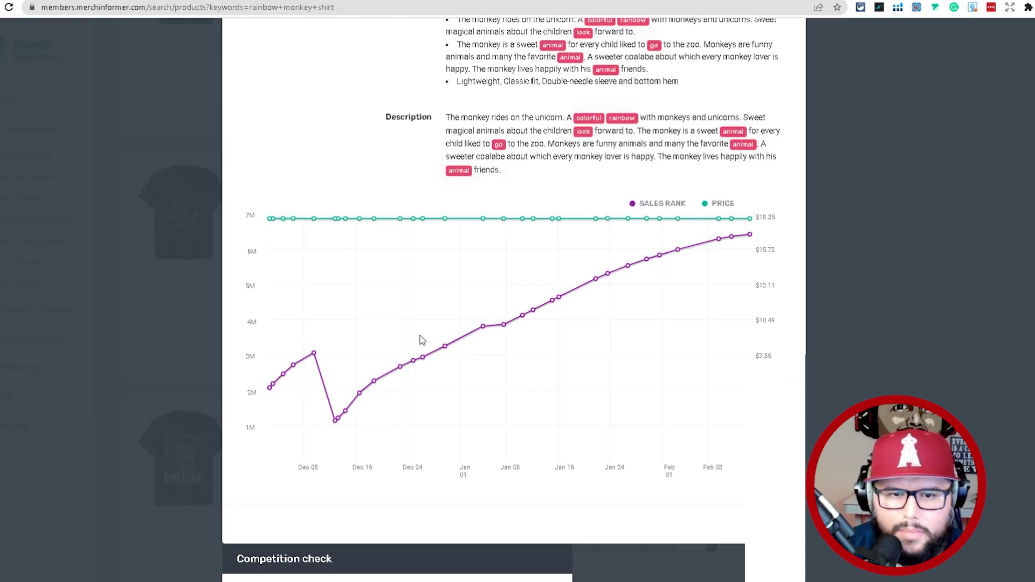
{"action": "scroll", "coordinate": [583, 385], "scroll_direction": "up", "scroll_amount": 2}
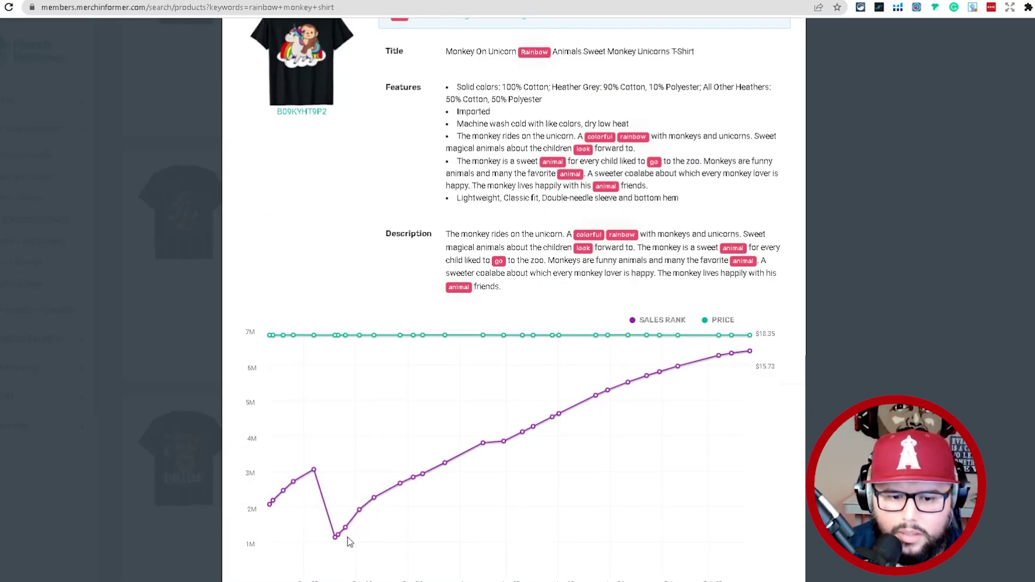
{"action": "scroll", "coordinate": [662, 474], "scroll_direction": "down", "scroll_amount": 4}
{"action": "scroll", "coordinate": [701, 486], "scroll_direction": "up", "scroll_amount": 5}
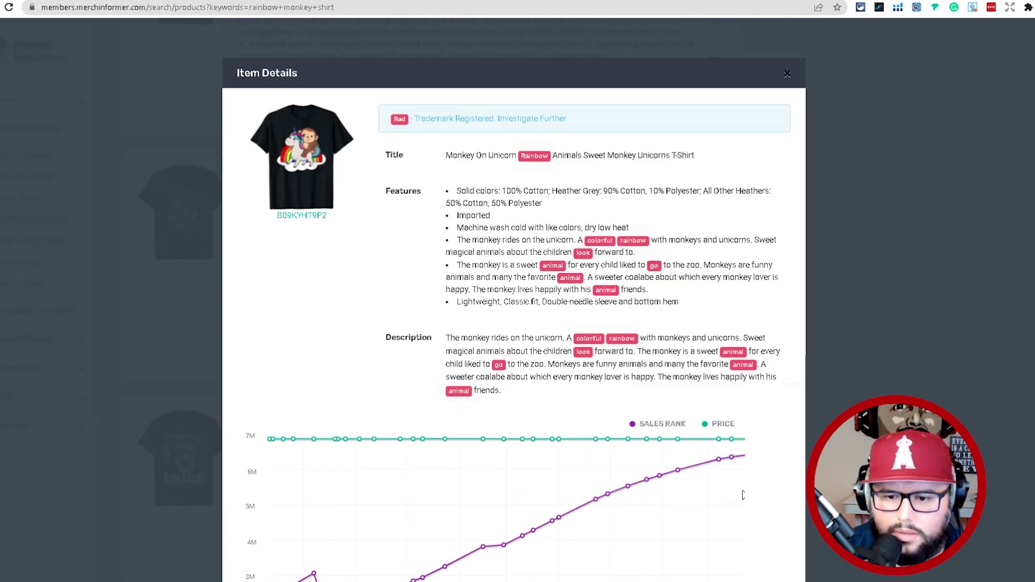
{"action": "left_click", "coordinate": [788, 74]}
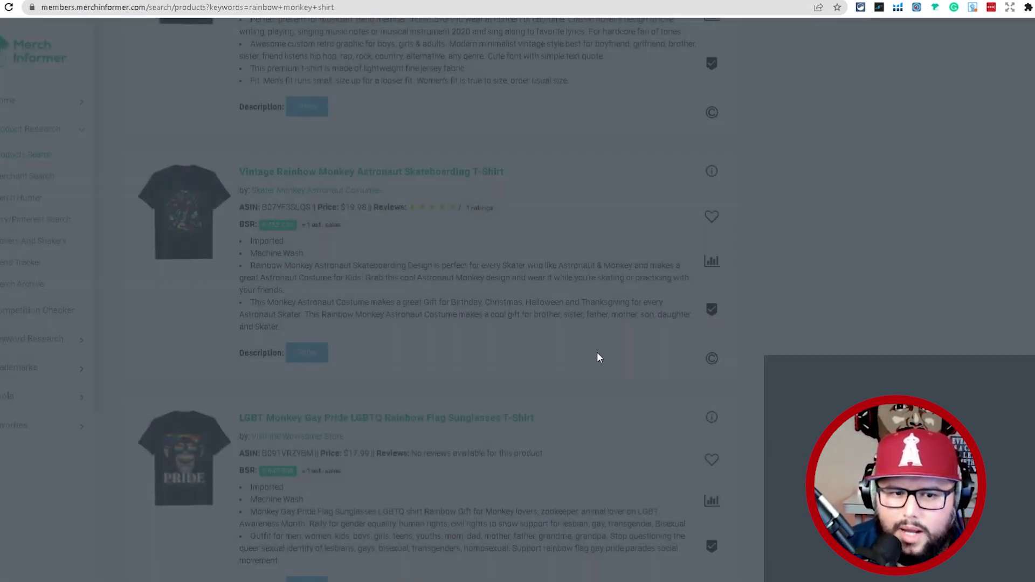
Search Google for "rainbow monkey shirt" from the Keyword Finder results, and return to the Merch Informer keyword list.
{"action": "scroll", "coordinate": [586, 355], "scroll_direction": "down", "scroll_amount": 1}
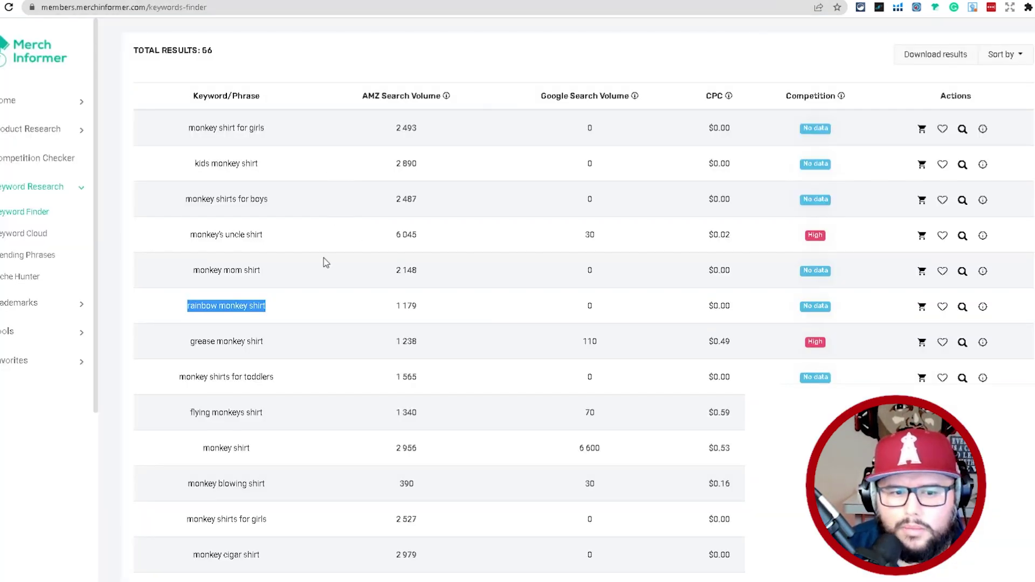
{"action": "right_click", "coordinate": [227, 303]}
{"action": "left_click", "coordinate": [272, 339]}
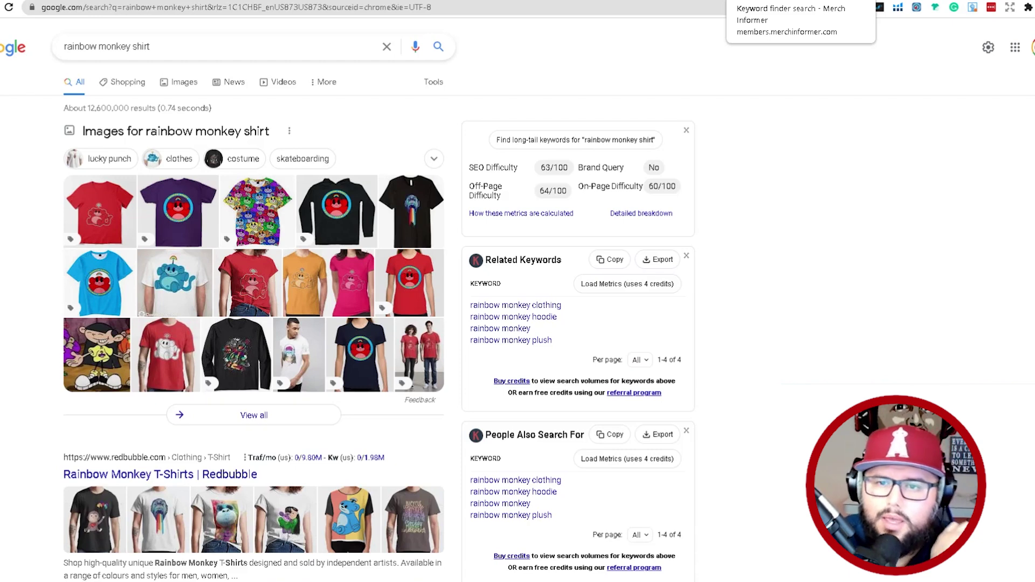
{"action": "left_click", "coordinate": [787, 1]}
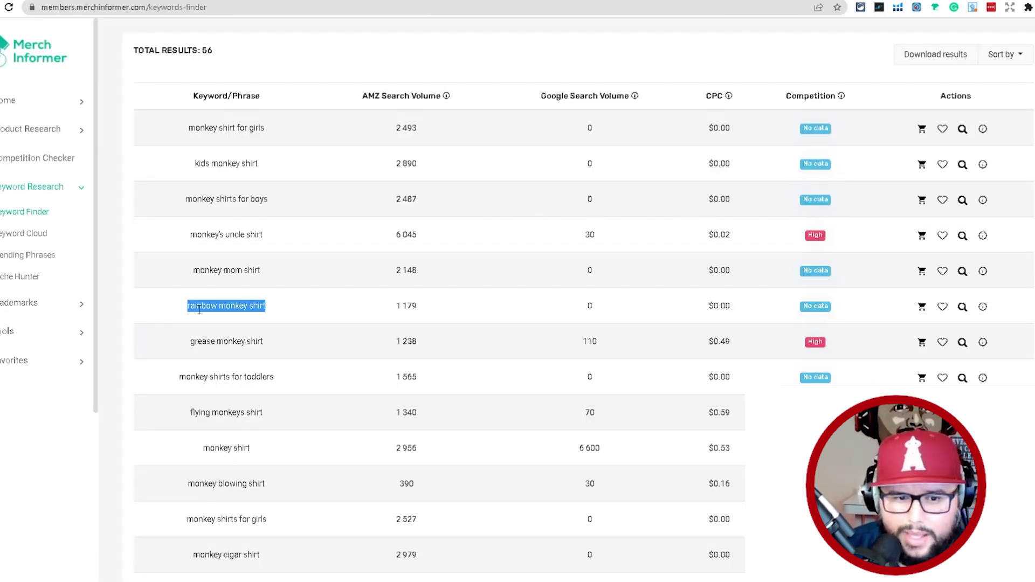
{"action": "scroll", "coordinate": [216, 324], "scroll_direction": "down", "scroll_amount": 2}
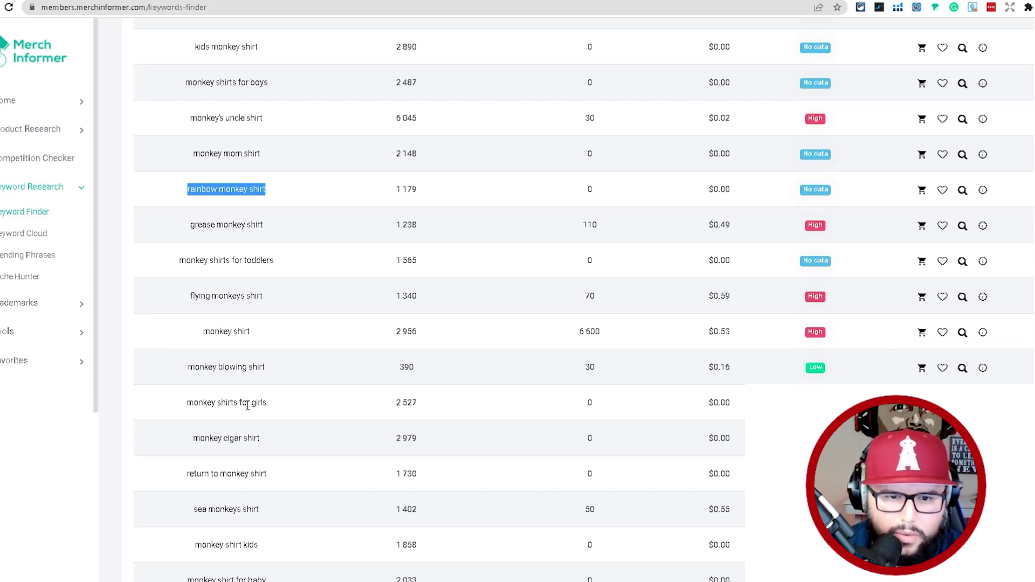
{"action": "scroll", "coordinate": [247, 406], "scroll_direction": "up", "scroll_amount": 4}
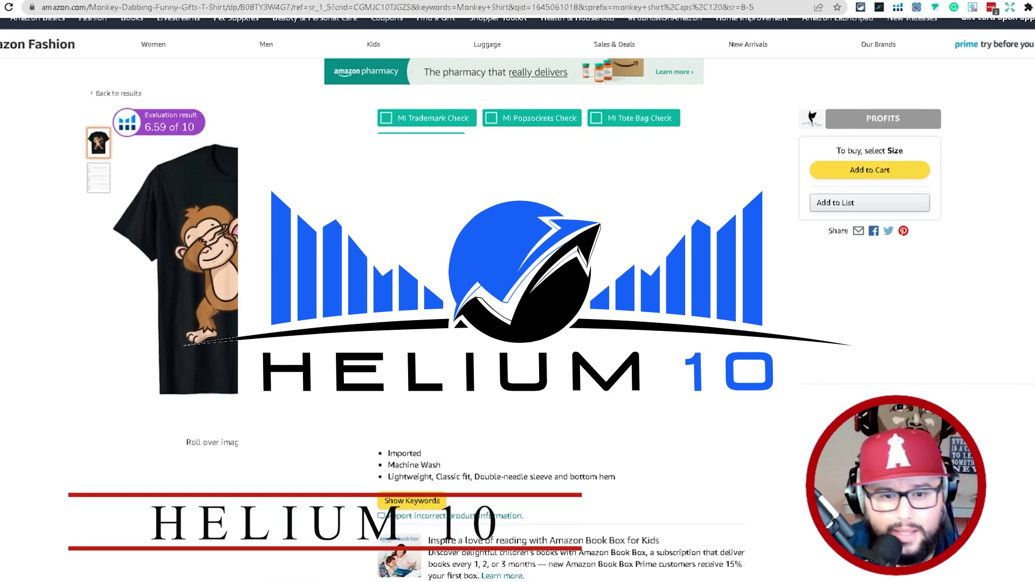
On Amazon, examine the Helium 10 sales rank and price history and the product images of the "Monkey Dabbing Funny T-Shirt".
{"action": "scroll", "coordinate": [517, 291], "scroll_direction": "down", "scroll_amount": 1}
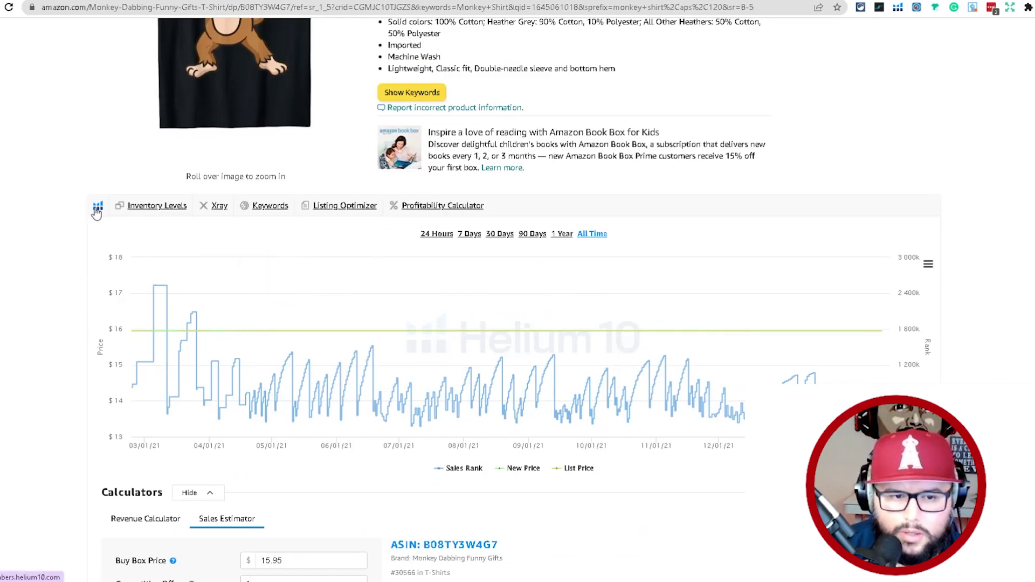
{"action": "left_click", "coordinate": [898, 7]}
{"action": "left_click", "coordinate": [970, 73]}
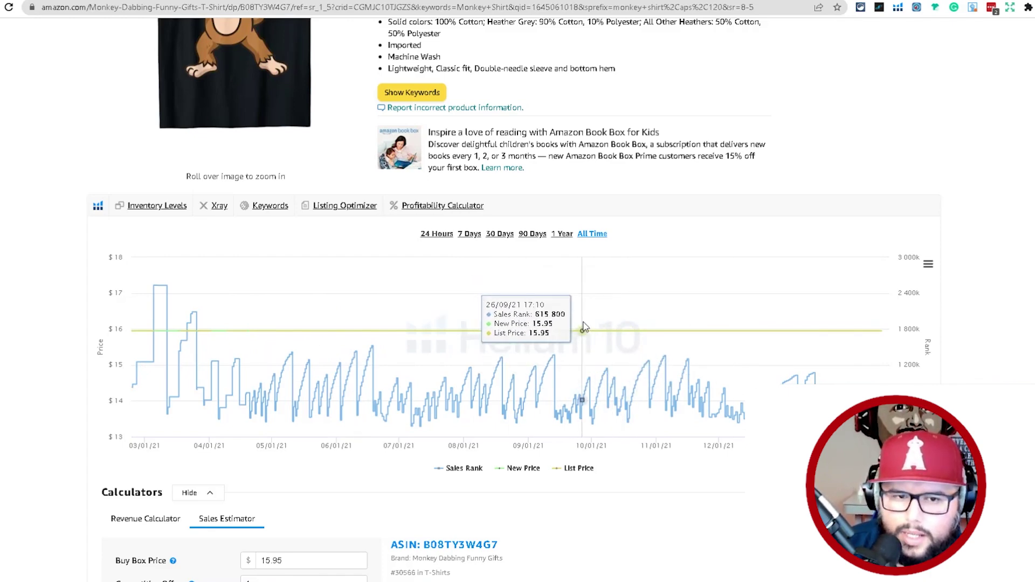
{"action": "scroll", "coordinate": [596, 337], "scroll_direction": "up", "scroll_amount": 5}
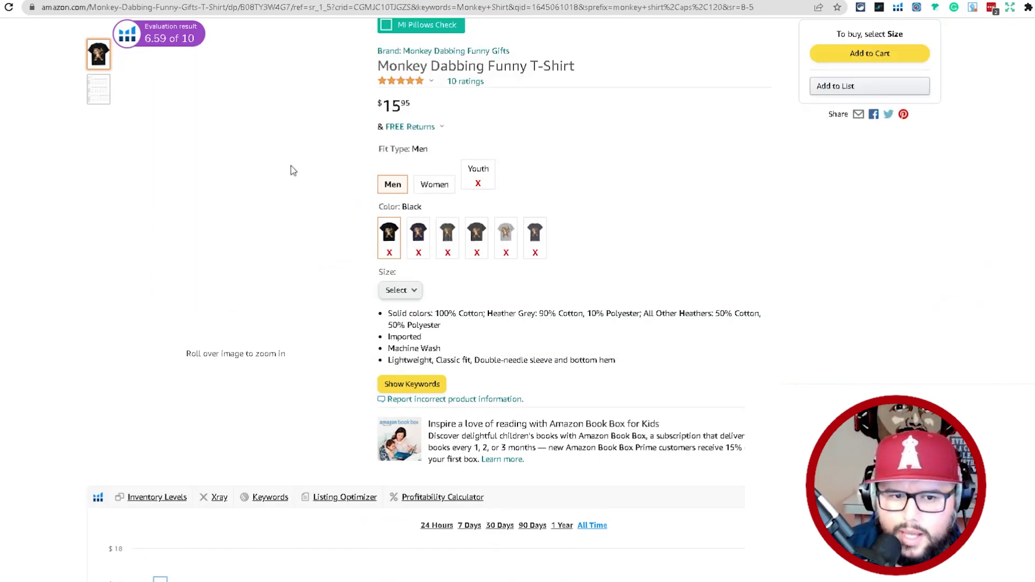
{"action": "mouse_move", "coordinate": [104, 96]}
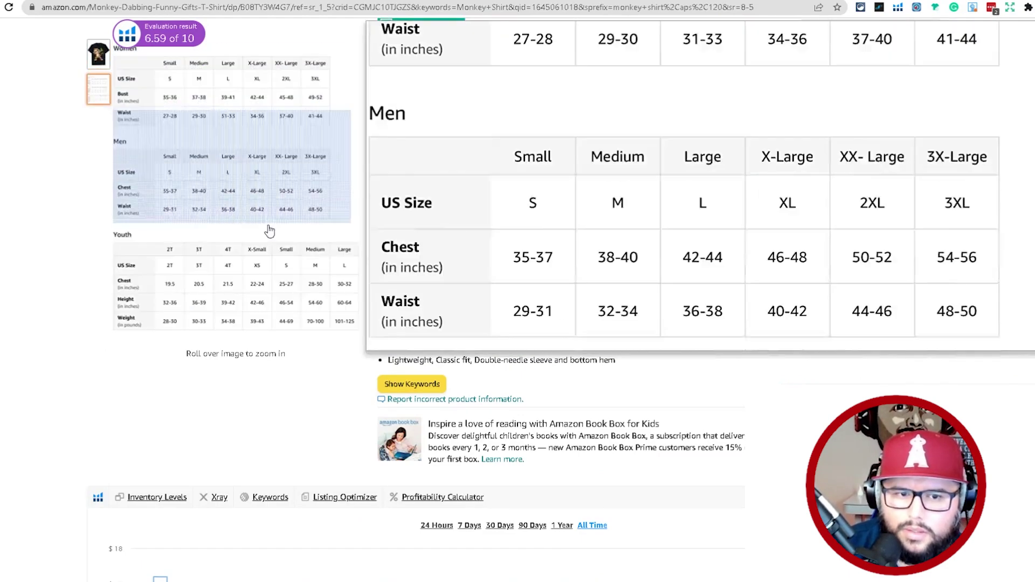
{"action": "scroll", "coordinate": [505, 410], "scroll_direction": "down", "scroll_amount": 7}
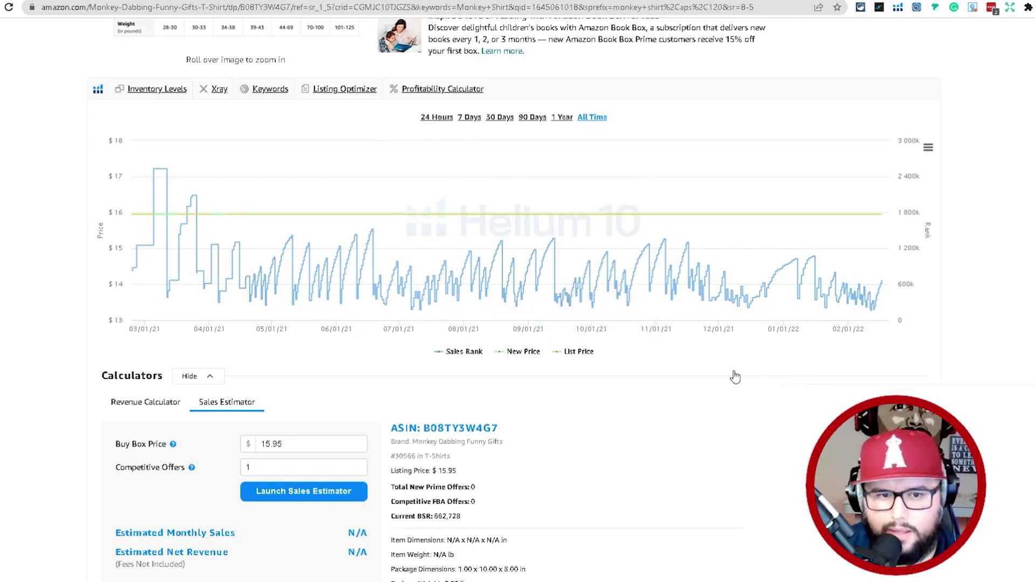
{"action": "scroll", "coordinate": [500, 317], "scroll_direction": "up", "scroll_amount": 2}
{"action": "scroll", "coordinate": [181, 257], "scroll_direction": "up", "scroll_amount": 3}
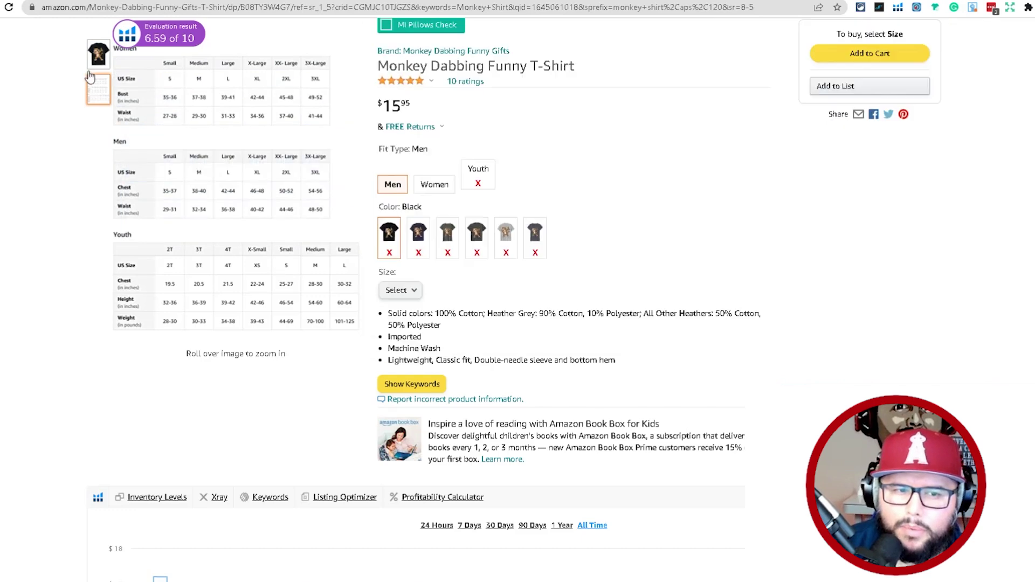
{"action": "mouse_move", "coordinate": [98, 59]}
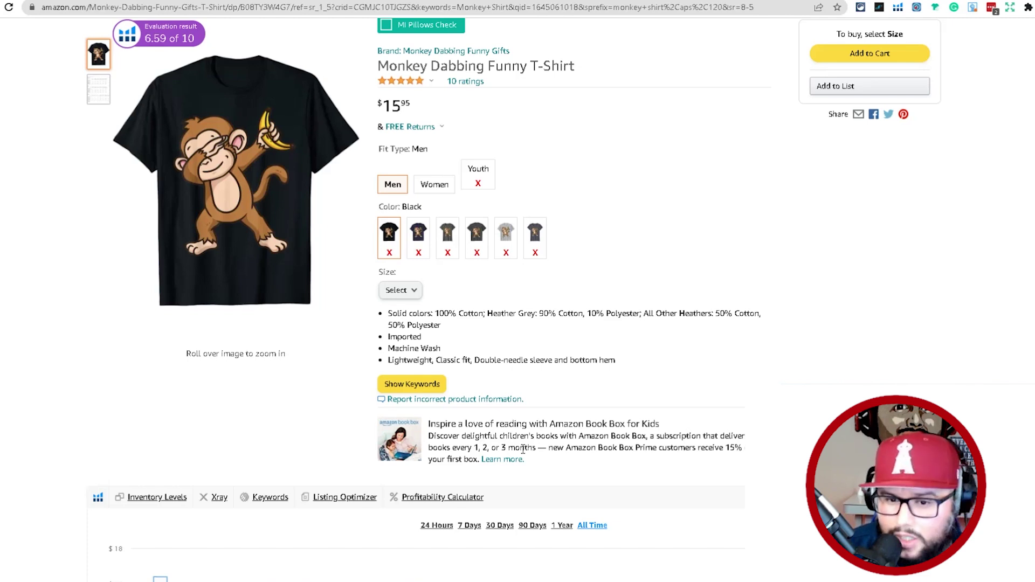
Open the Helium 10 Cerebro keyword report for the "Monkey Dabbing Funny T-Shirt" from its Amazon listing.
{"action": "left_click", "coordinate": [270, 497]}
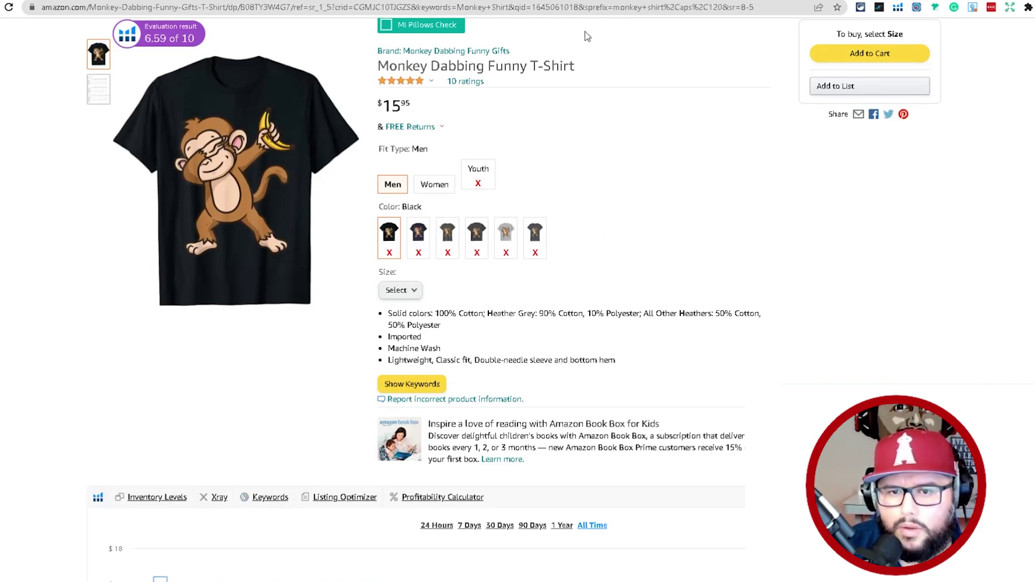
{"action": "scroll", "coordinate": [339, 504], "scroll_direction": "down", "scroll_amount": 3}
{"action": "scroll", "coordinate": [318, 488], "scroll_direction": "up", "scroll_amount": 6}
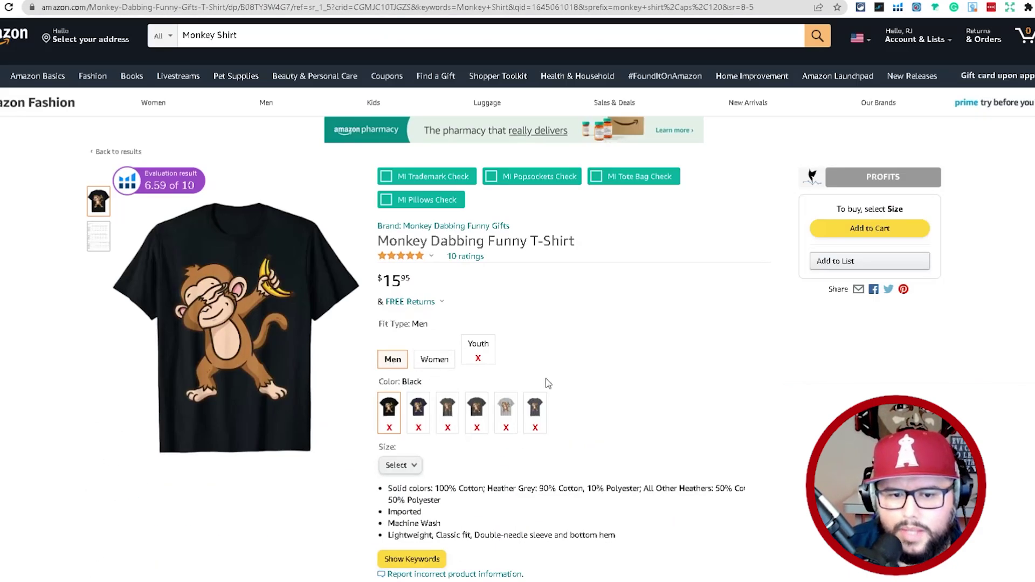
{"action": "scroll", "coordinate": [667, 393], "scroll_direction": "down", "scroll_amount": 5}
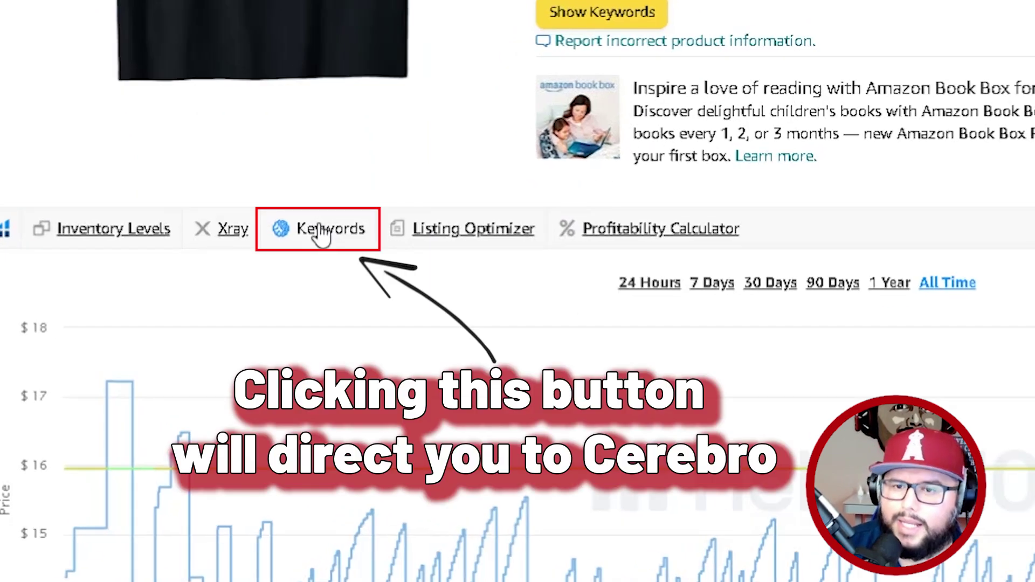
{"action": "left_click", "coordinate": [321, 233]}
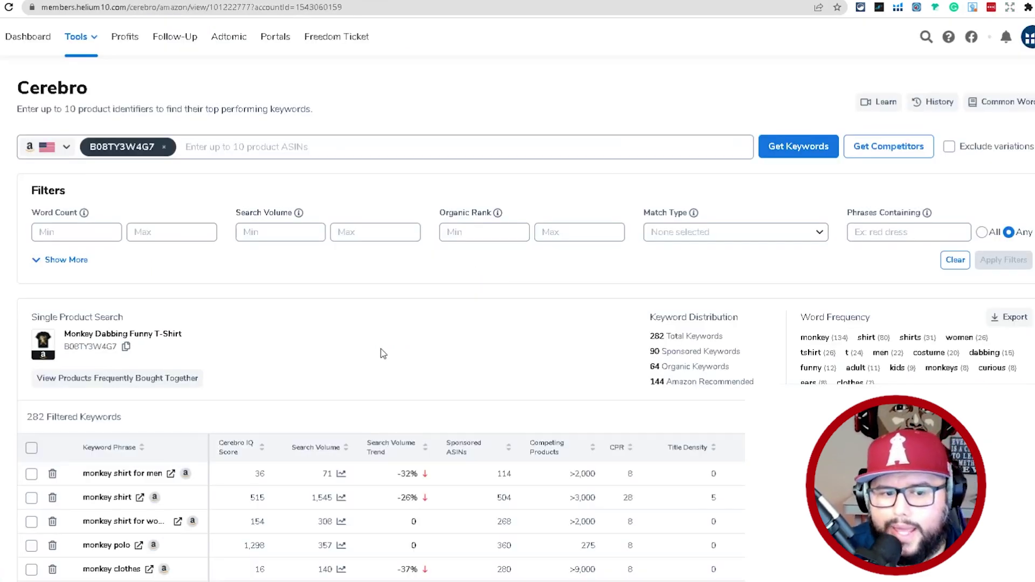
Review the keyword phrases listed for the "Monkey Dabbing Funny T-Shirt" and expand the full set of keyword filters.
{"action": "scroll", "coordinate": [361, 323], "scroll_direction": "down", "scroll_amount": 2}
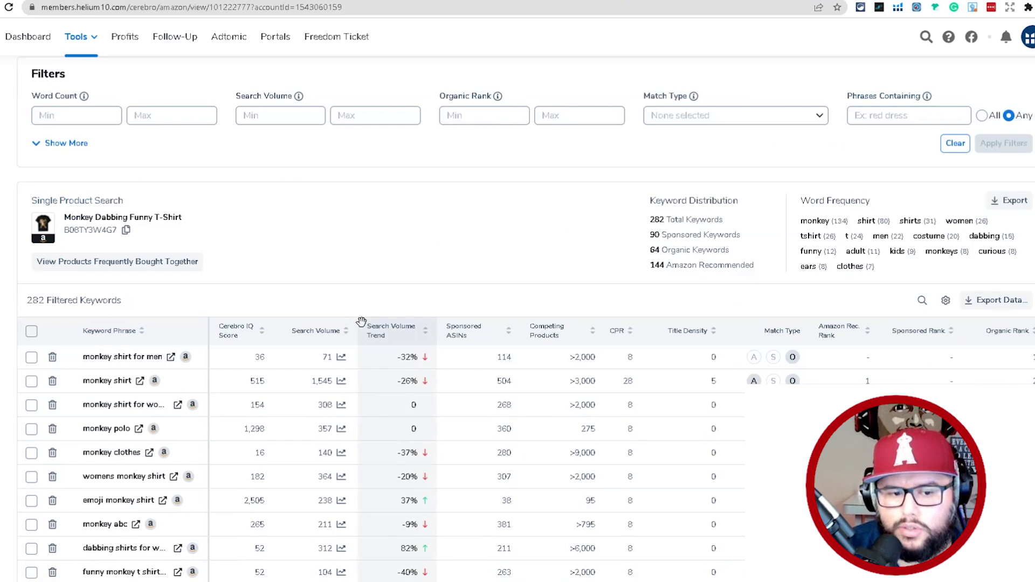
{"action": "left_click_drag", "start_coordinate": [85, 359], "coordinate": [171, 367]}
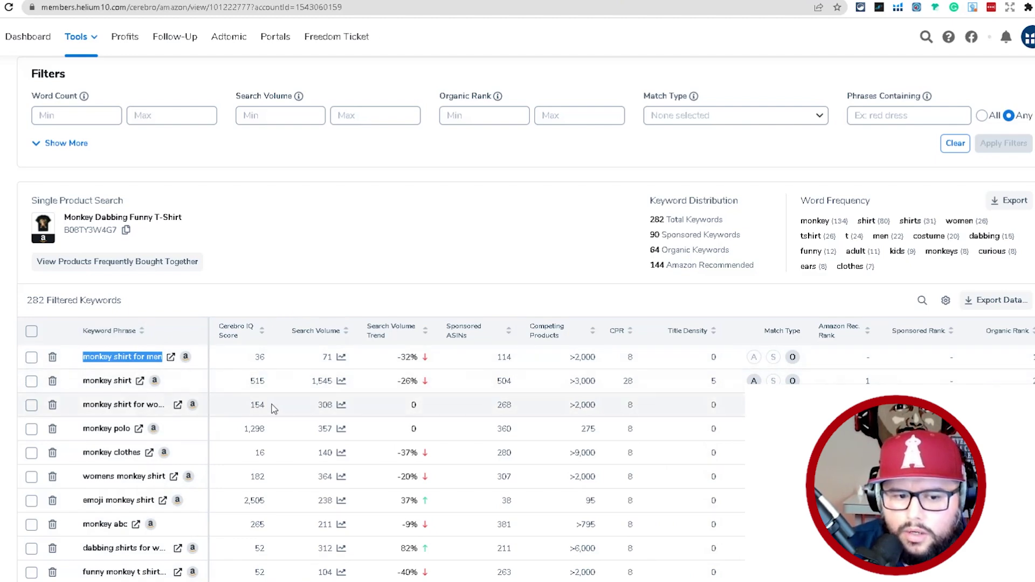
{"action": "scroll", "coordinate": [272, 408], "scroll_direction": "down", "scroll_amount": 1}
{"action": "scroll", "coordinate": [258, 409], "scroll_direction": "up", "scroll_amount": 2}
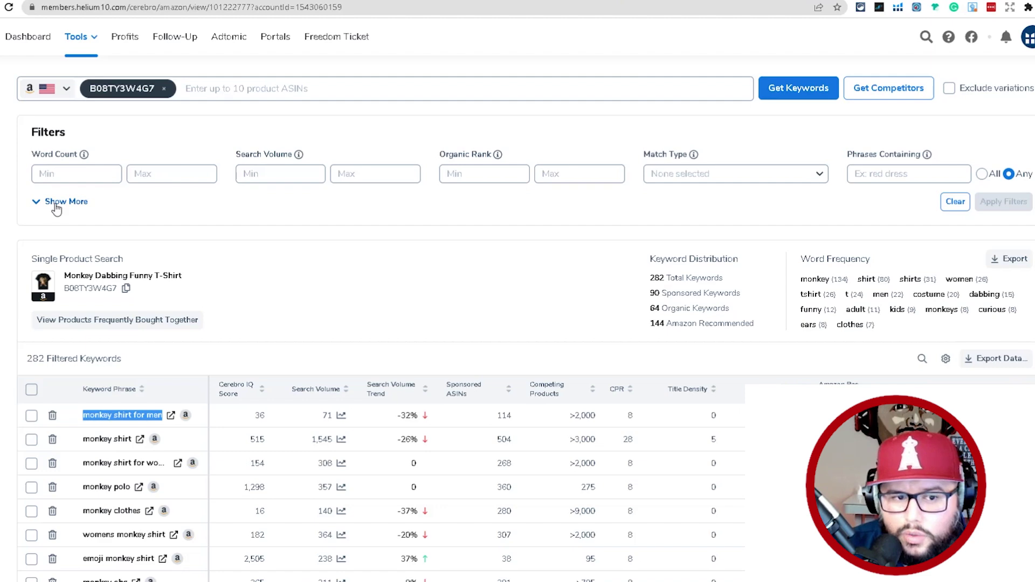
{"action": "left_click", "coordinate": [54, 208]}
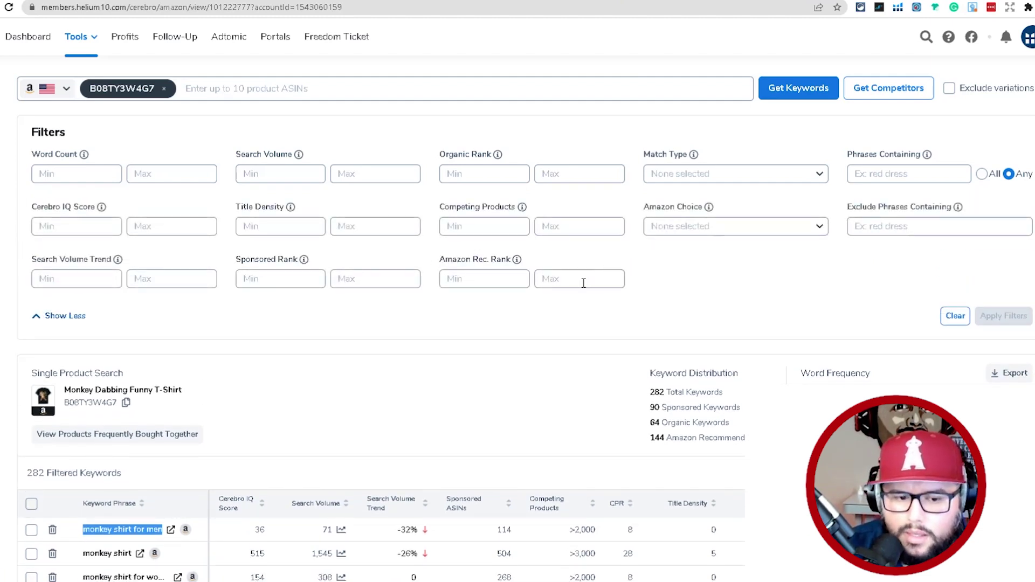
{"action": "scroll", "coordinate": [588, 367], "scroll_direction": "down", "scroll_amount": 2}
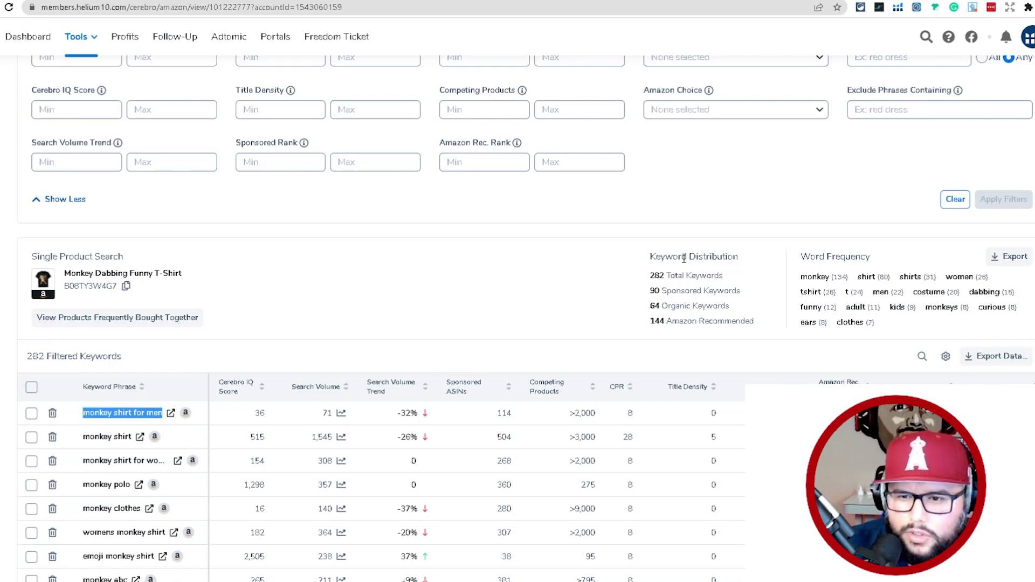
{"action": "scroll", "coordinate": [808, 264], "scroll_direction": "up", "scroll_amount": 1}
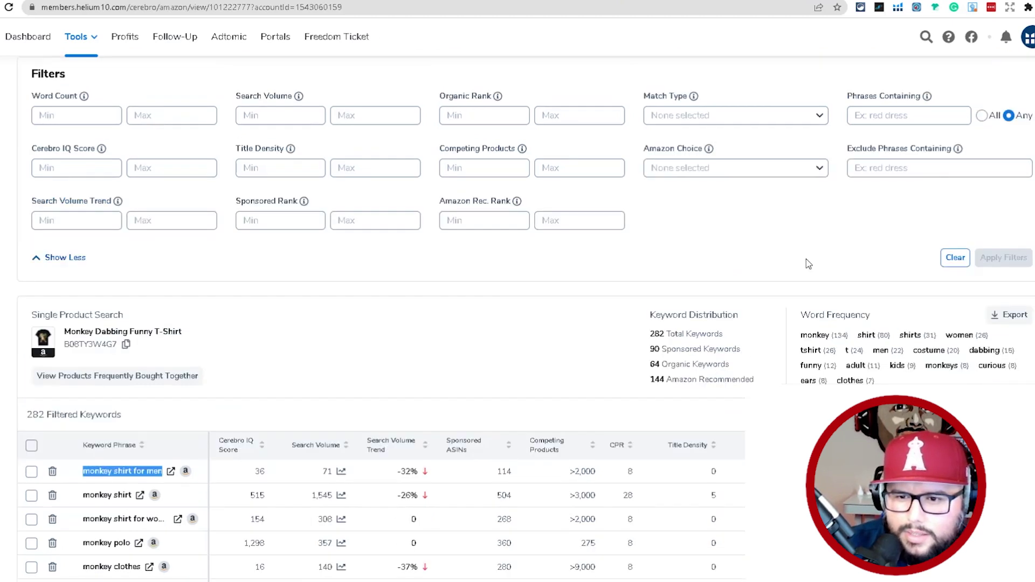
{"action": "left_click", "coordinate": [888, 119]}
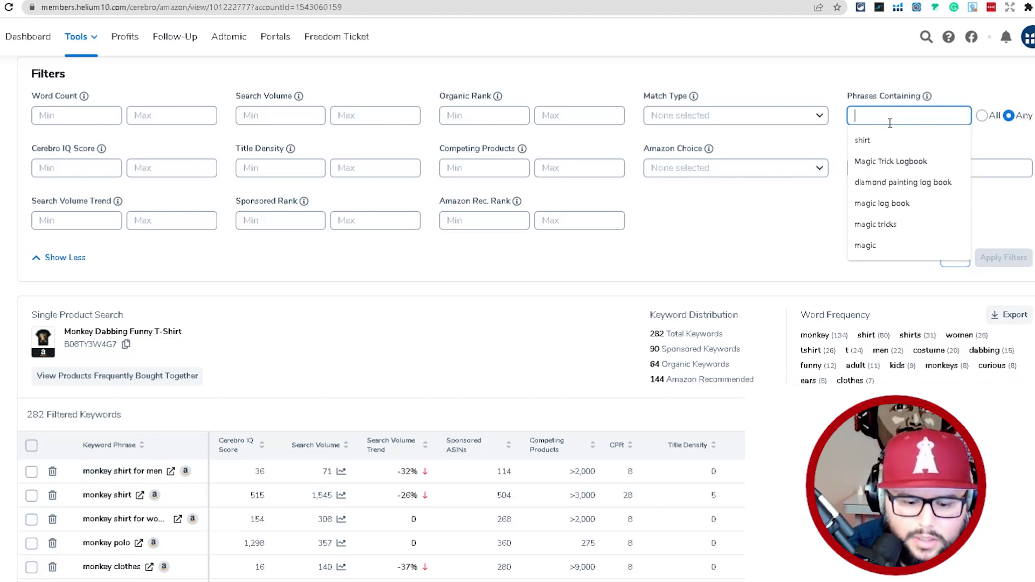
{"action": "key", "text": "Down"}
{"action": "key", "text": "Return"}
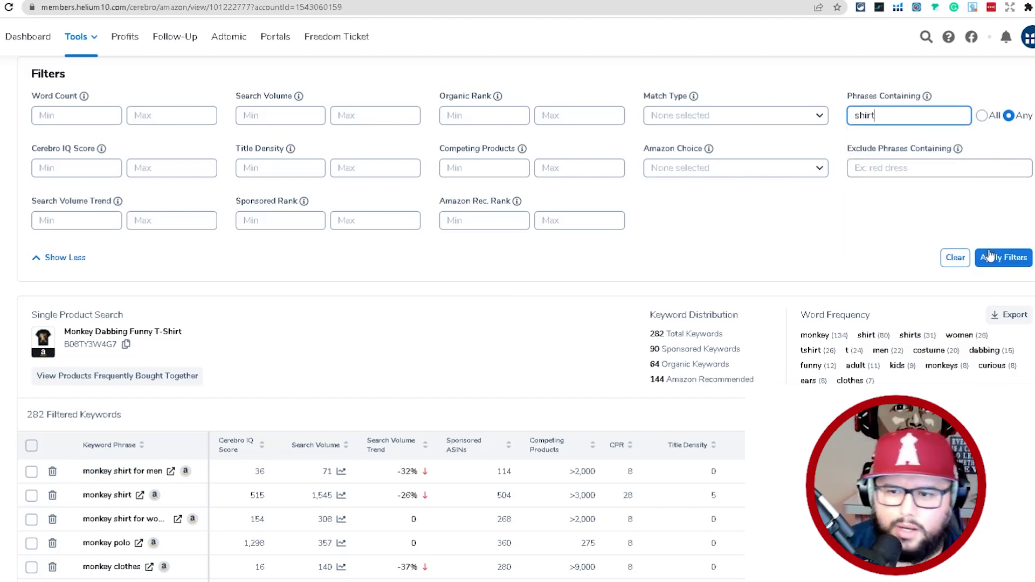
{"action": "scroll", "coordinate": [519, 426], "scroll_direction": "down", "scroll_amount": 1}
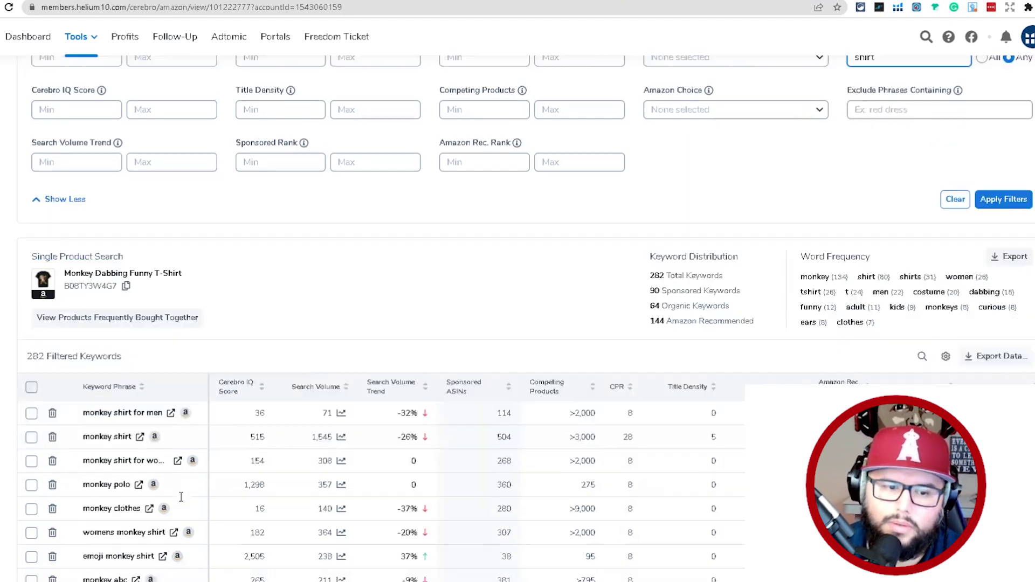
{"action": "scroll", "coordinate": [520, 426], "scroll_direction": "up", "scroll_amount": 3}
{"action": "left_click_drag", "start_coordinate": [882, 175], "coordinate": [853, 200]}
{"action": "key", "text": "BackSpace"}
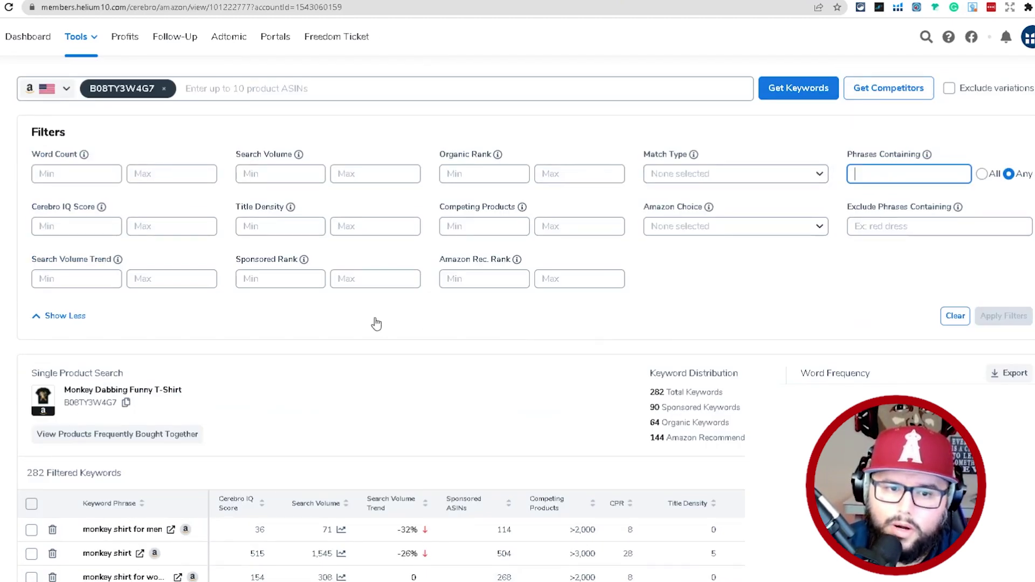
Filter the keyword list to a maximum of 200 competing products.
{"action": "left_click", "coordinate": [572, 232]}
{"action": "type", "text": "200"}
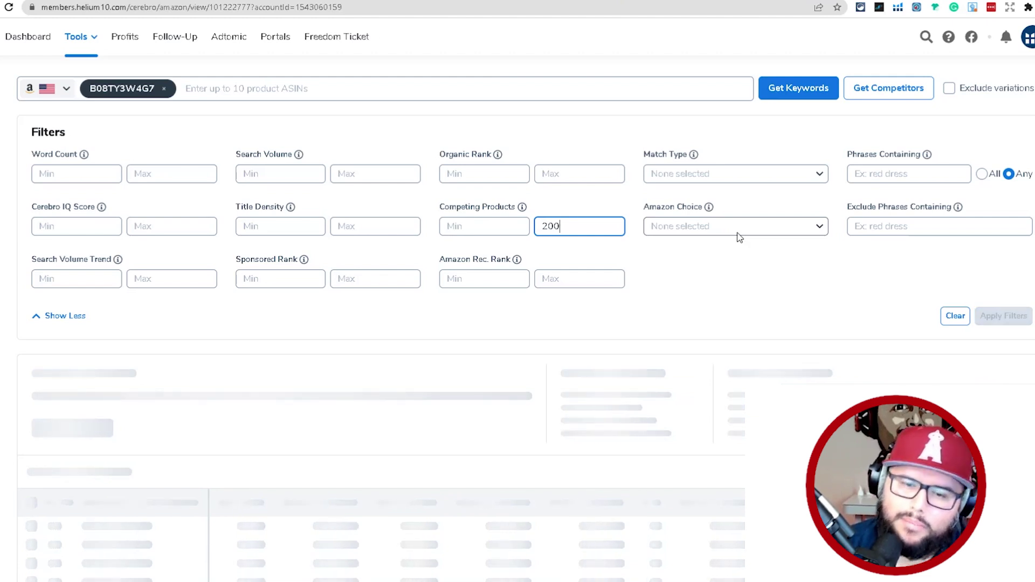
{"action": "scroll", "coordinate": [381, 388], "scroll_direction": "down", "scroll_amount": 1}
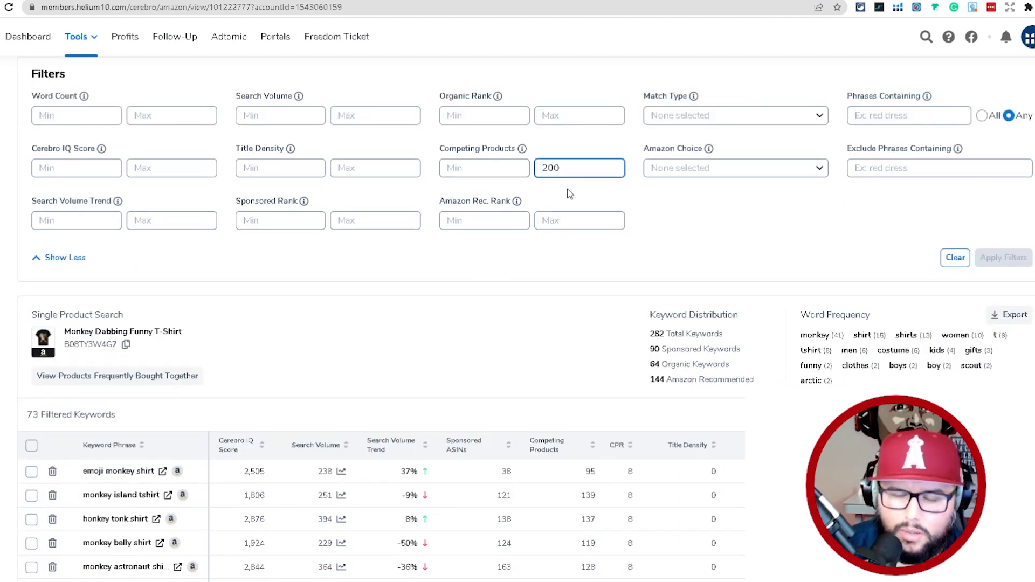
Compare the competing product counts of the filtered keywords, including monkey island tshirt, monkey belly shirt and monkey astronaut shirt.
{"action": "scroll", "coordinate": [470, 444], "scroll_direction": "down", "scroll_amount": 2}
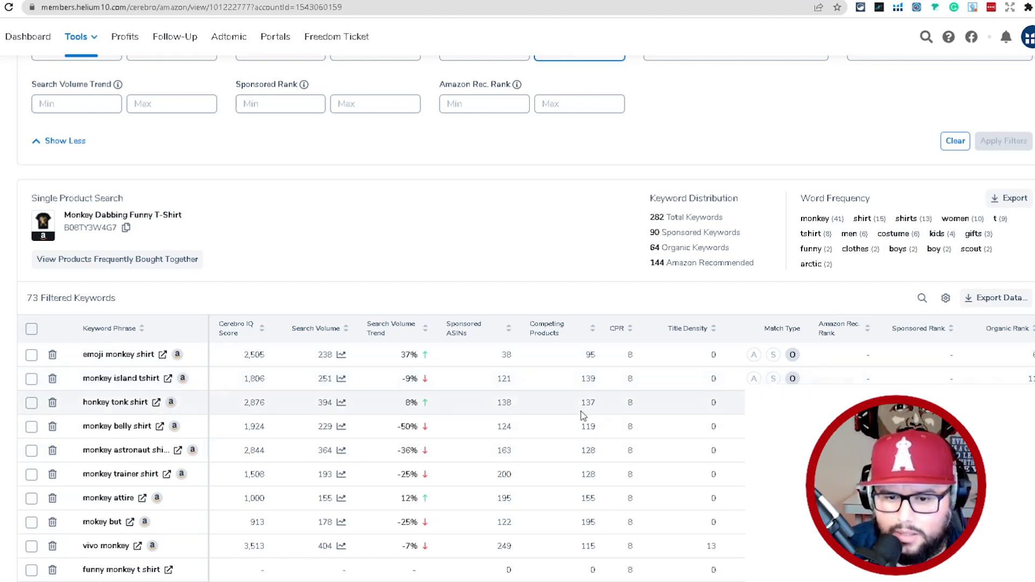
{"action": "double_click", "coordinate": [587, 379]}
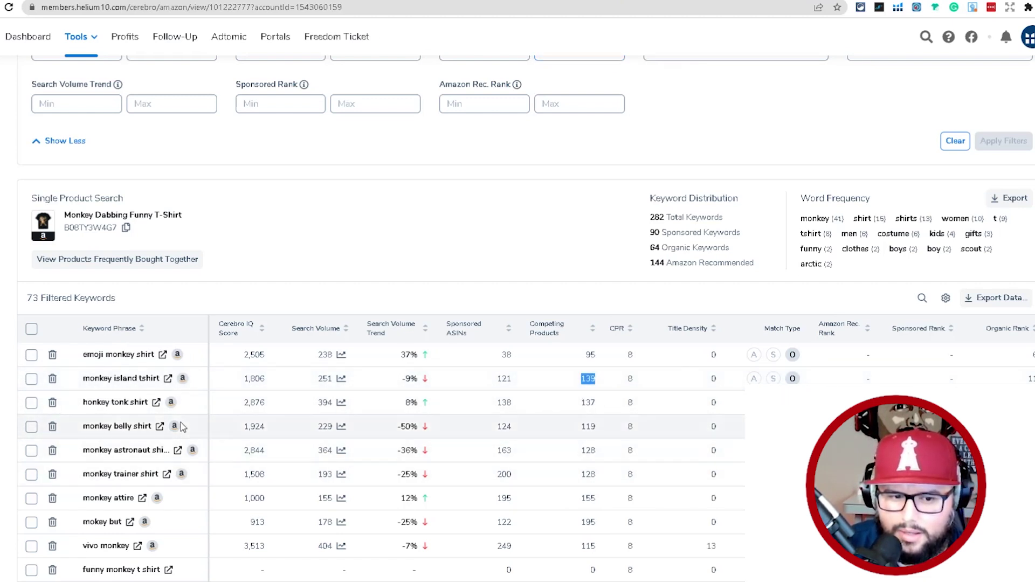
{"action": "scroll", "coordinate": [103, 396], "scroll_direction": "down", "scroll_amount": 1}
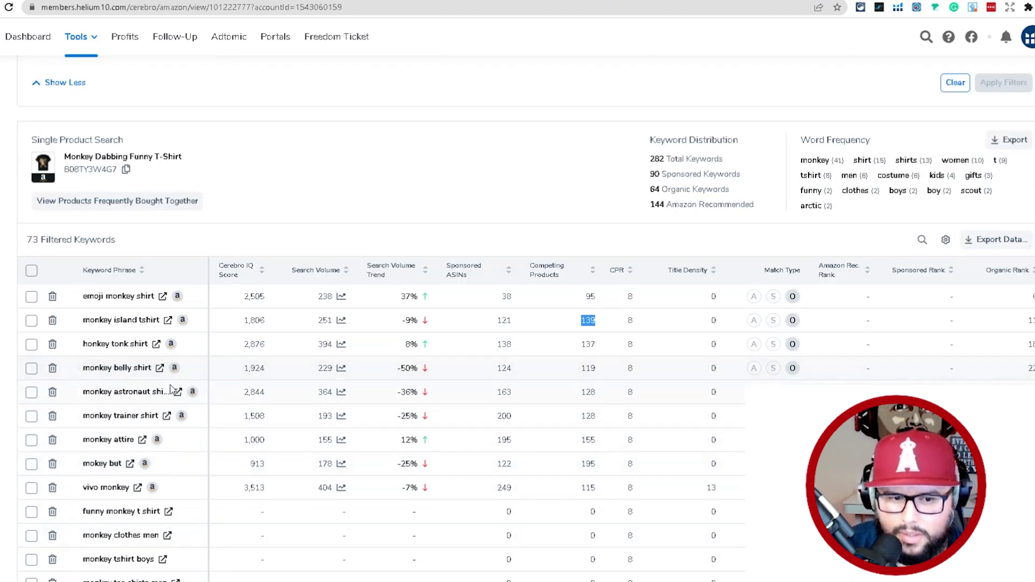
{"action": "double_click", "coordinate": [587, 368]}
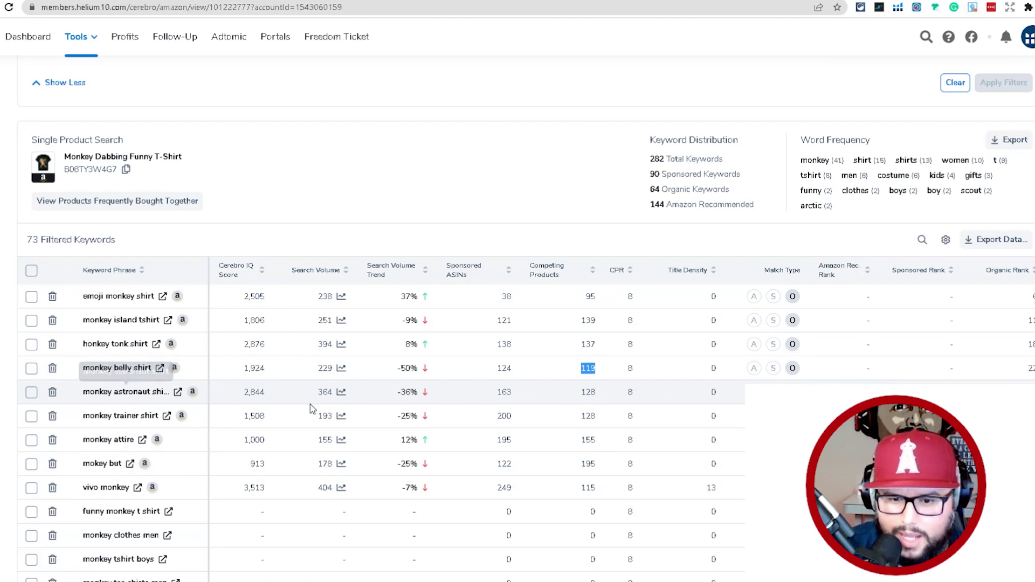
{"action": "double_click", "coordinate": [587, 392]}
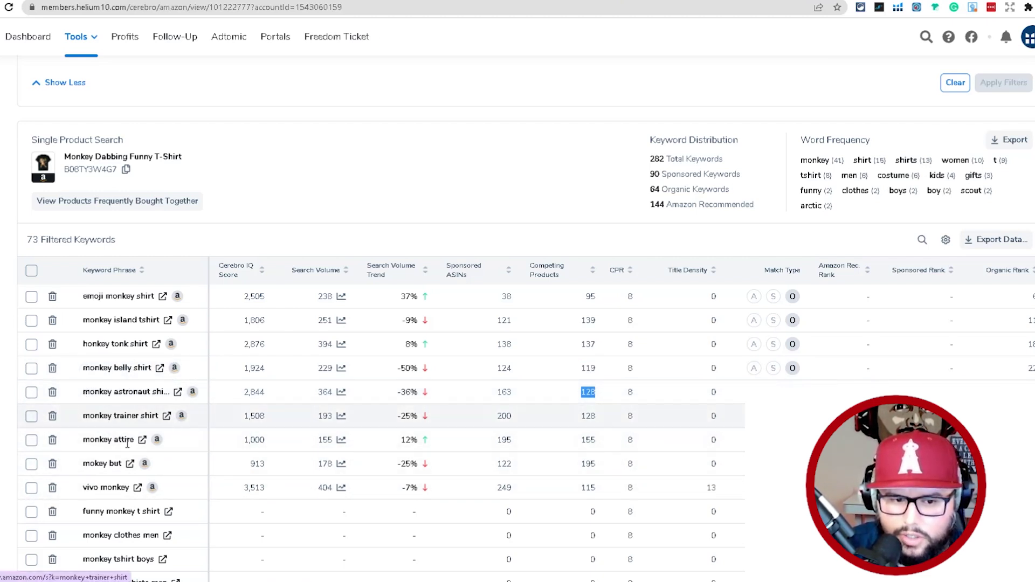
{"action": "left_click_drag", "start_coordinate": [84, 393], "coordinate": [165, 392]}
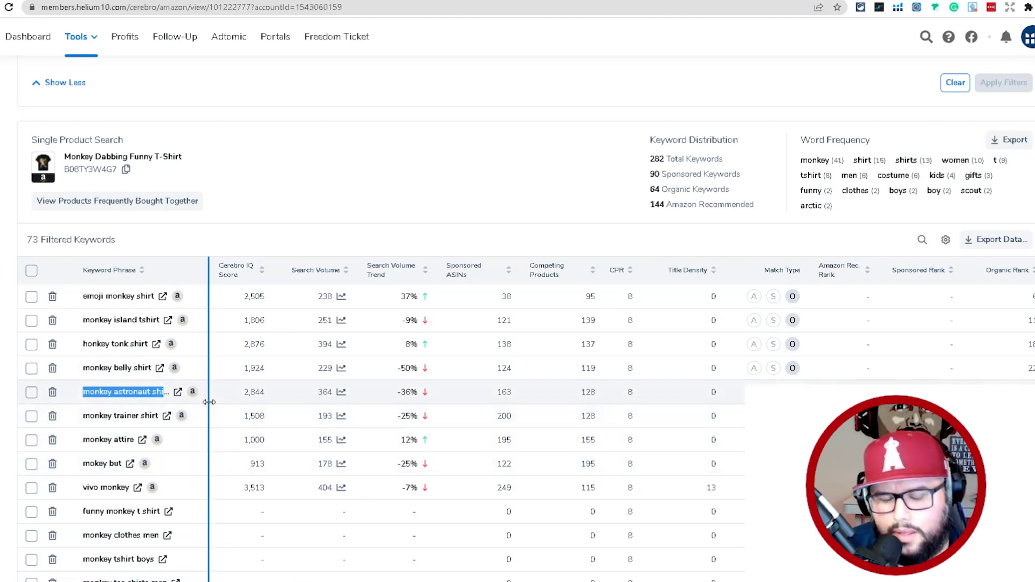
{"action": "double_click", "coordinate": [590, 393]}
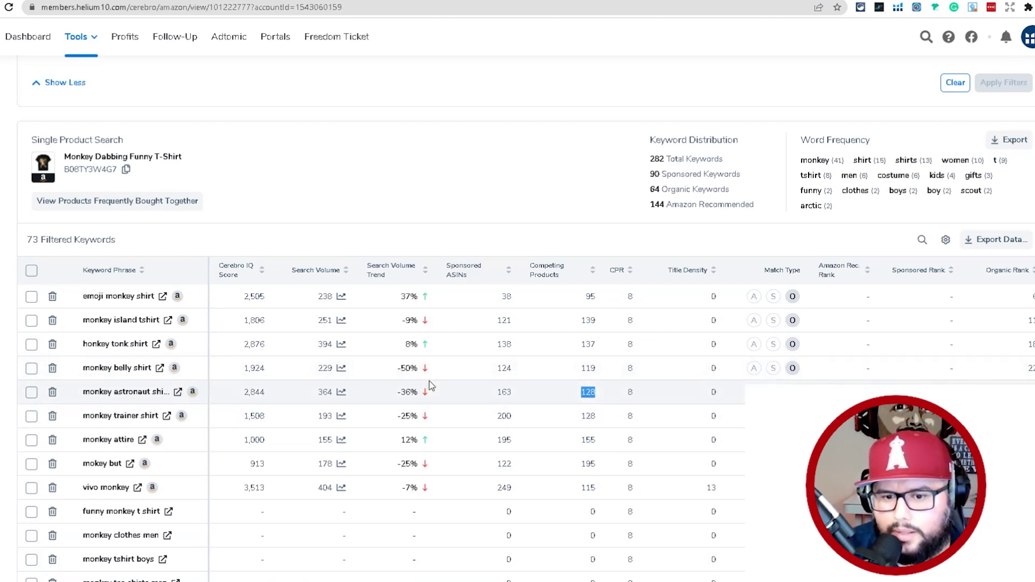
Open the Amazon search for "monkey astronaut shirt" from the keyword list and check its number of results.
{"action": "left_click", "coordinate": [178, 393]}
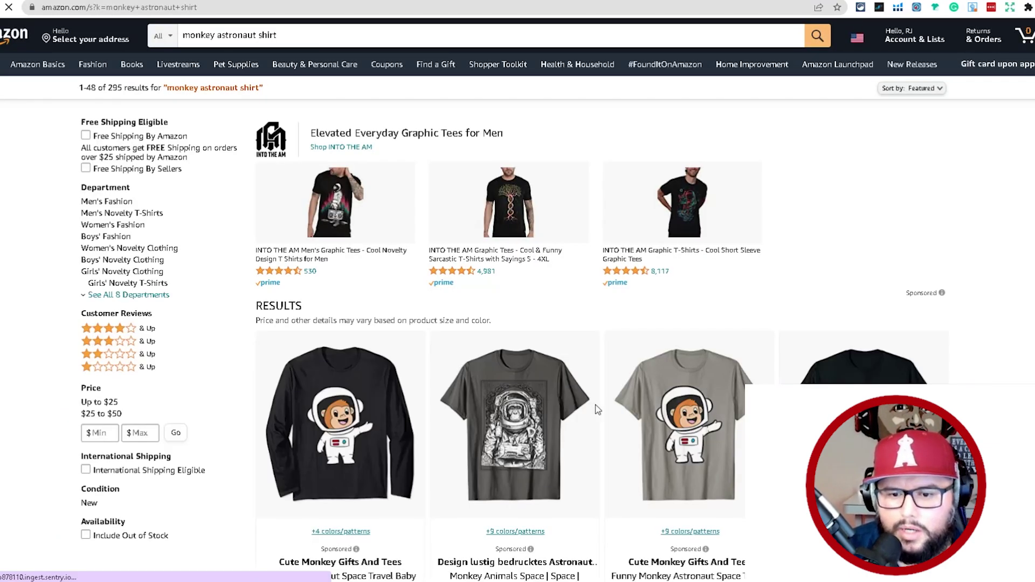
{"action": "scroll", "coordinate": [599, 403], "scroll_direction": "down", "scroll_amount": 5}
{"action": "scroll", "coordinate": [270, 295], "scroll_direction": "up", "scroll_amount": 8}
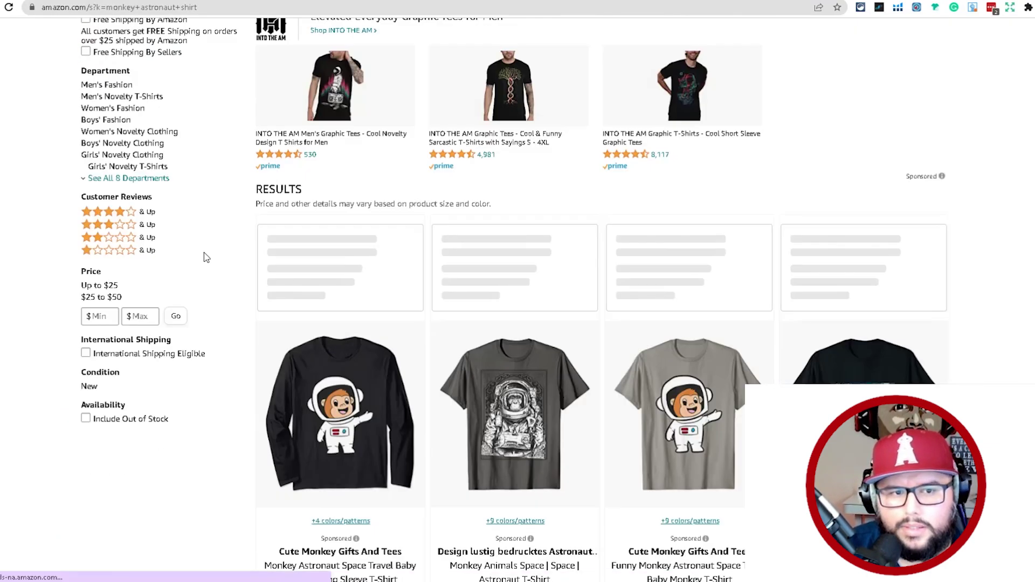
{"action": "left_click_drag", "start_coordinate": [123, 99], "coordinate": [107, 99]}
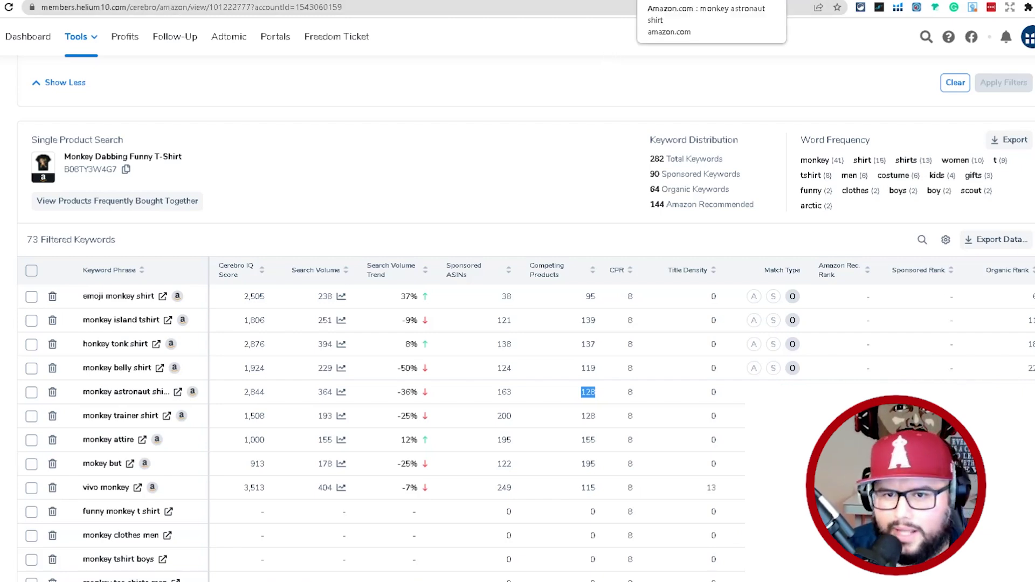
On the Amazon results for "monkey astronaut shirt", inspect the product details and sales ranks of the first astronaut monkey T-shirts.
{"action": "key", "text": "ctrl+Tab"}
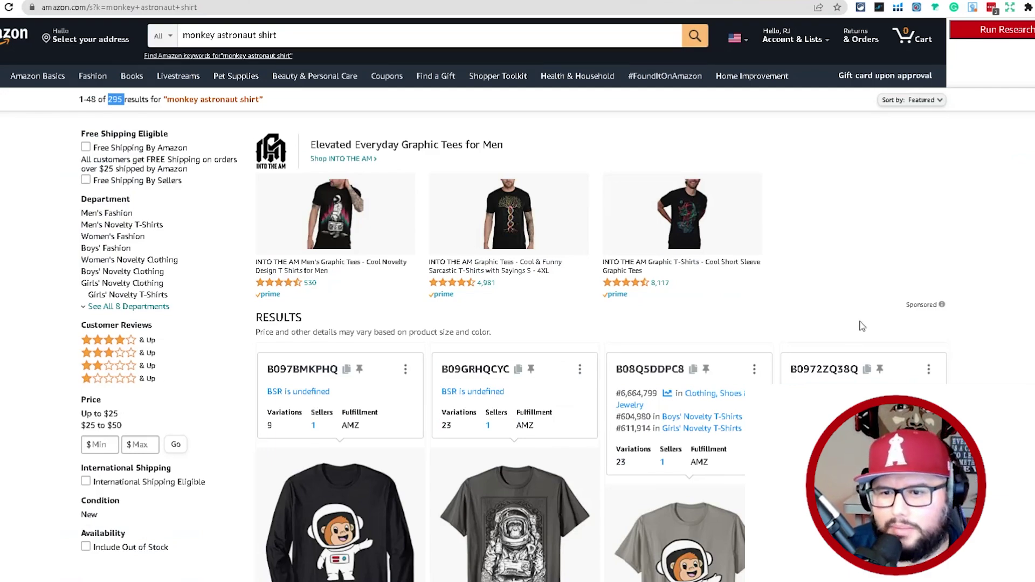
{"action": "scroll", "coordinate": [825, 361], "scroll_direction": "down", "scroll_amount": 15}
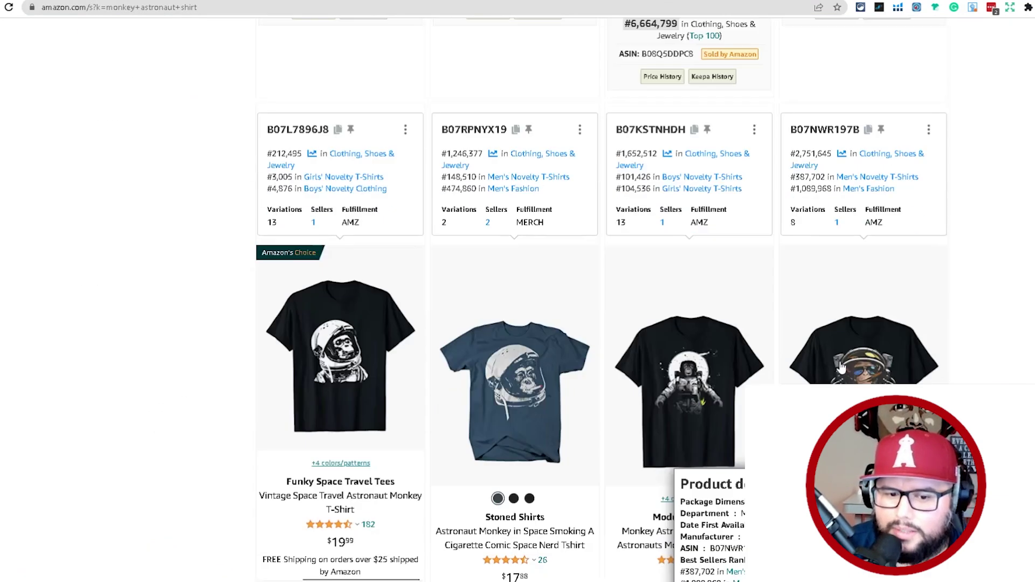
{"action": "mouse_move", "coordinate": [585, 338]}
{"action": "mouse_move", "coordinate": [364, 411]}
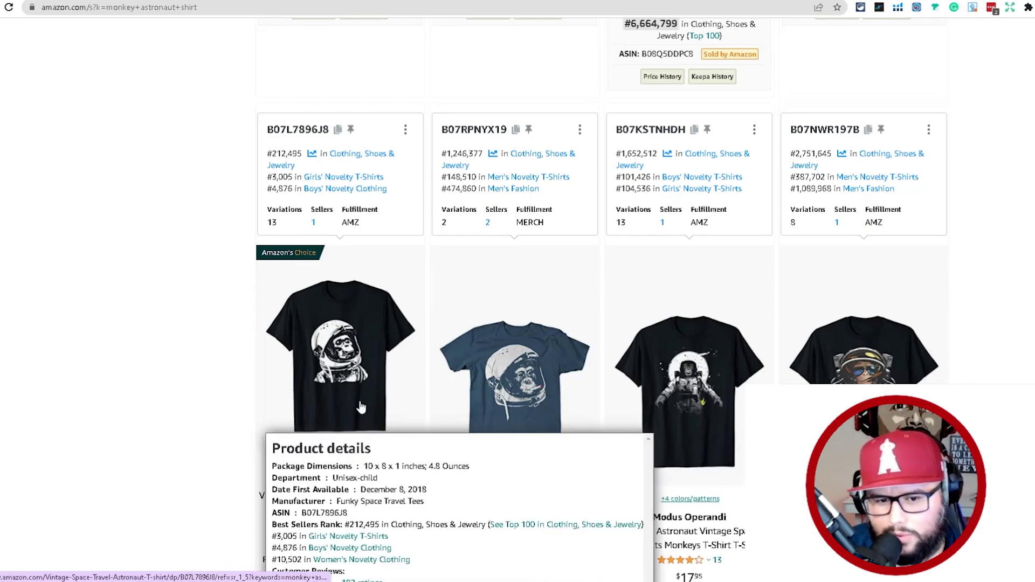
{"action": "mouse_move", "coordinate": [551, 362]}
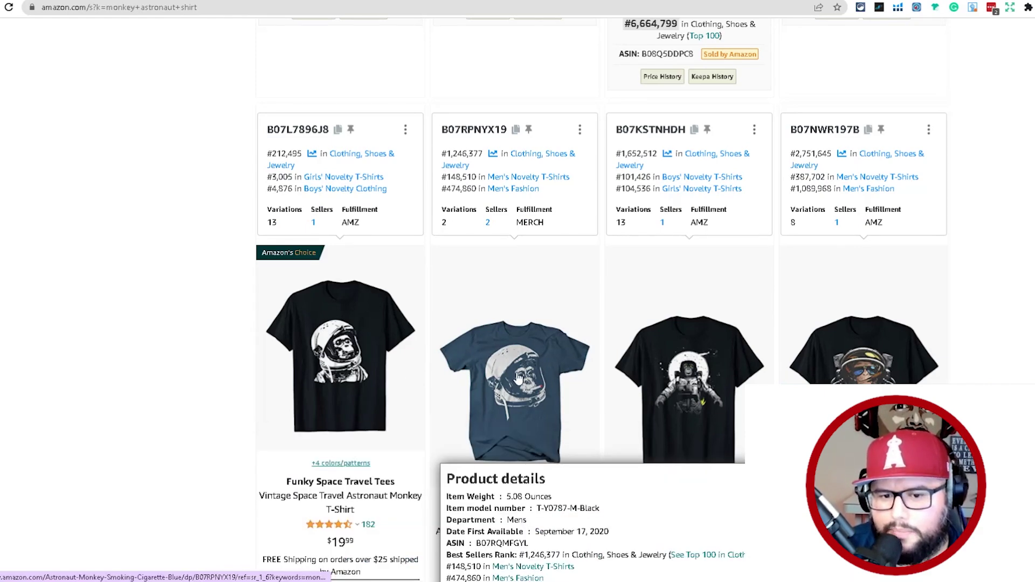
{"action": "scroll", "coordinate": [534, 380], "scroll_direction": "up", "scroll_amount": 15}
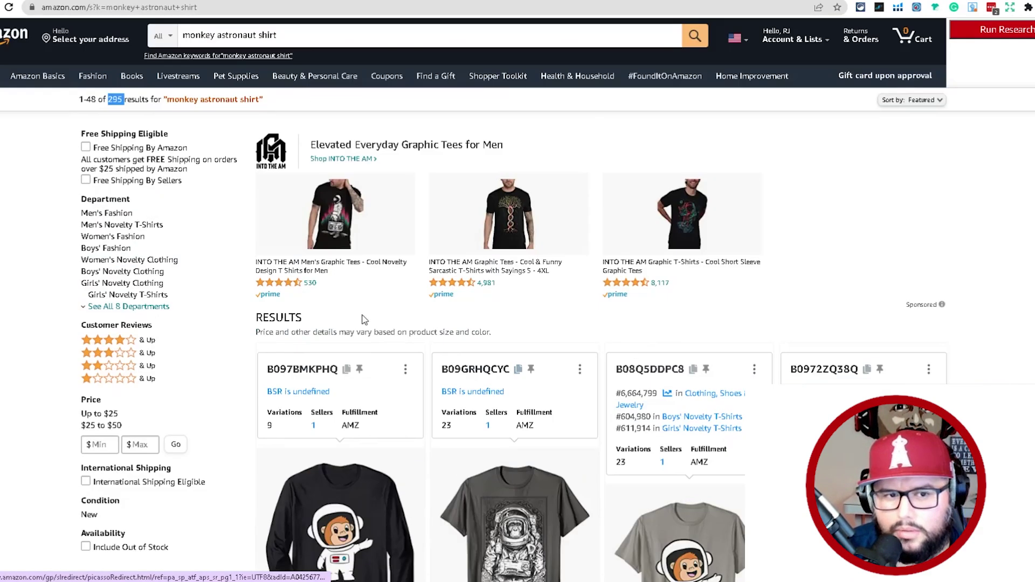
Browse the remaining "monkey astronaut shirt" results for designs and sales ranks, and inspect the details of the space balloons astronaut T-shirt.
{"action": "scroll", "coordinate": [536, 371], "scroll_direction": "down", "scroll_amount": 10}
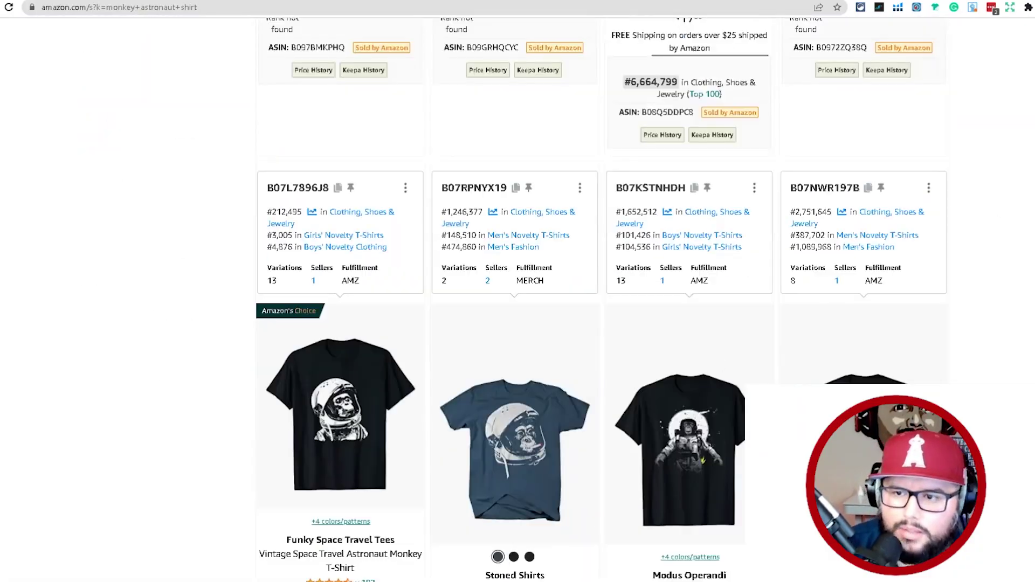
{"action": "scroll", "coordinate": [536, 371], "scroll_direction": "down", "scroll_amount": 20}
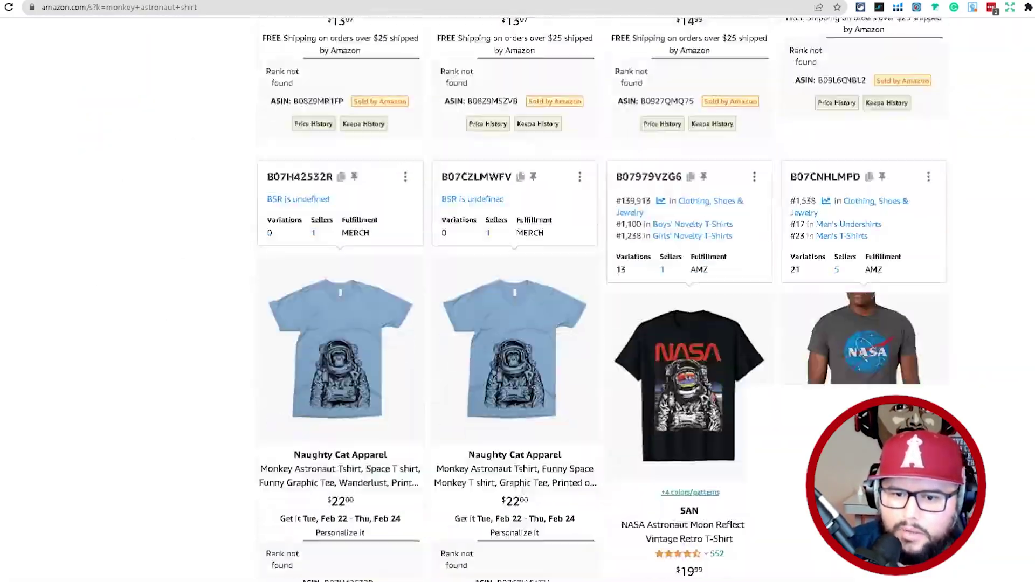
{"action": "scroll", "coordinate": [602, 302], "scroll_direction": "down", "scroll_amount": 15}
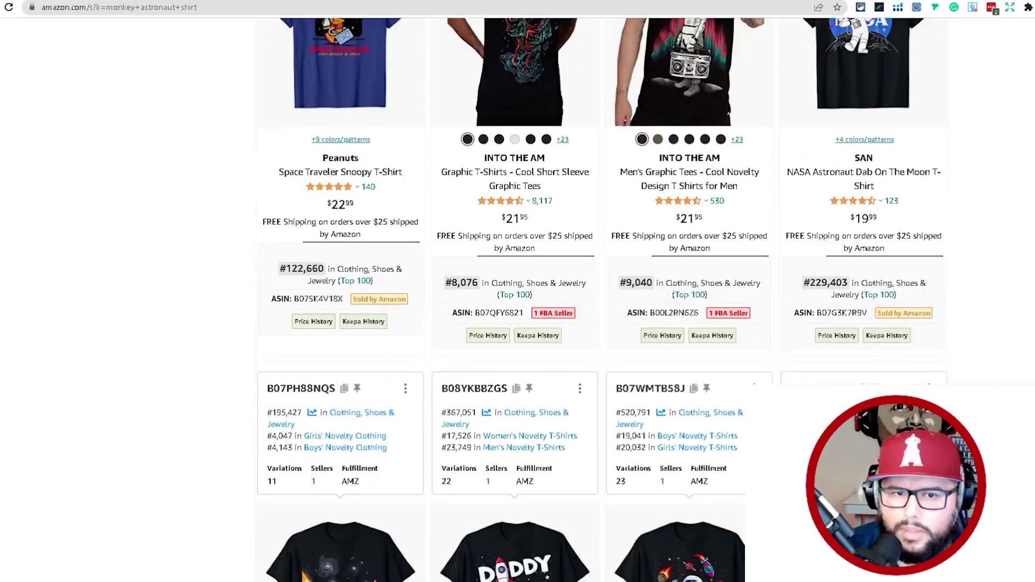
{"action": "scroll", "coordinate": [603, 302], "scroll_direction": "down", "scroll_amount": 8}
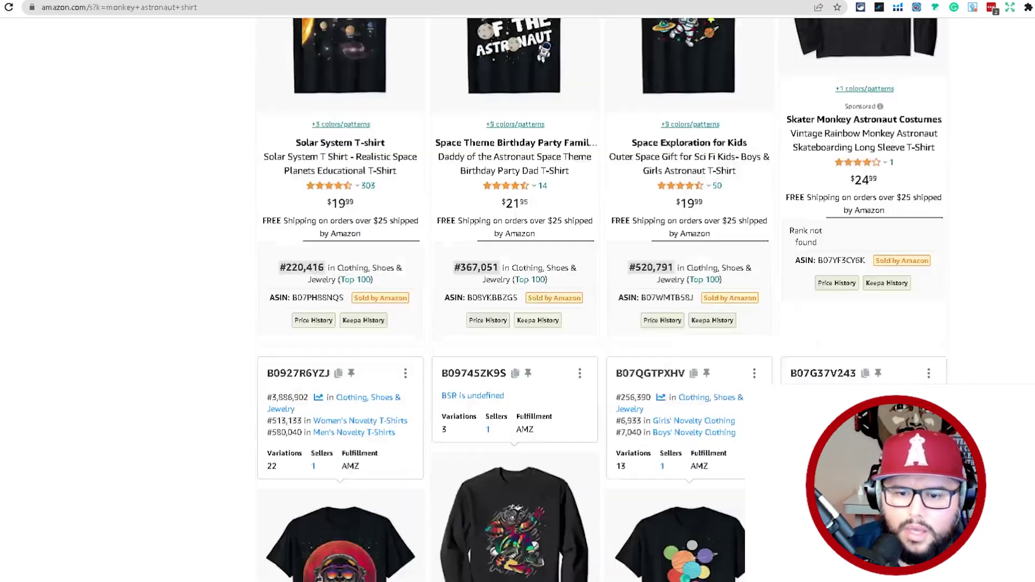
{"action": "scroll", "coordinate": [602, 302], "scroll_direction": "down", "scroll_amount": 8}
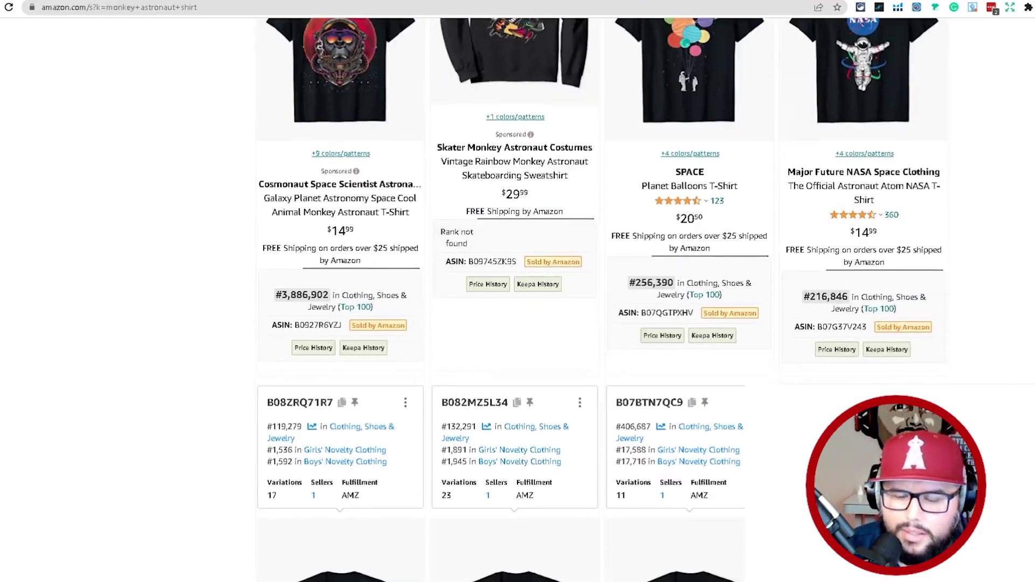
{"action": "scroll", "coordinate": [602, 302], "scroll_direction": "down", "scroll_amount": 8}
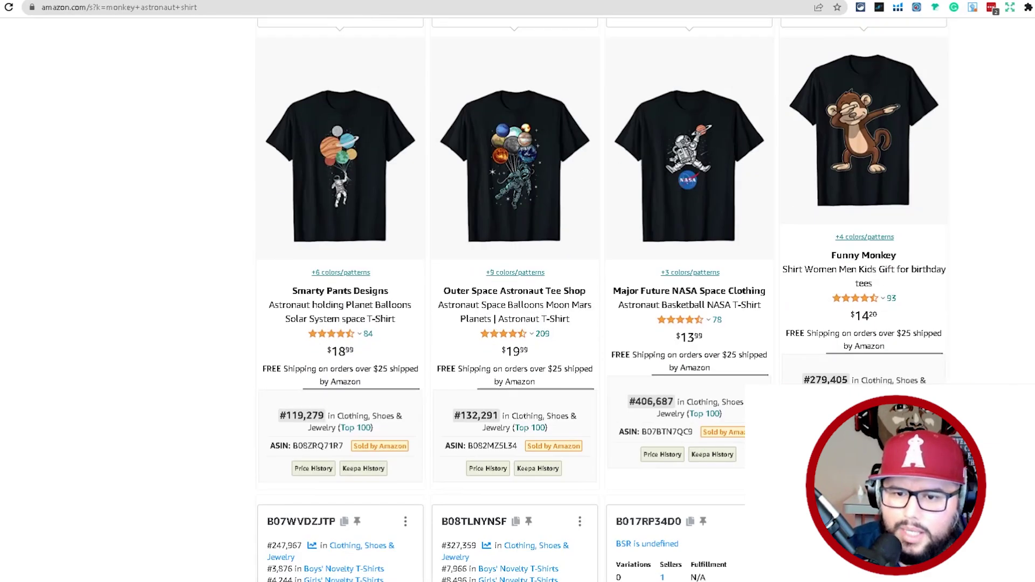
{"action": "scroll", "coordinate": [1033, 351], "scroll_direction": "up", "scroll_amount": 8}
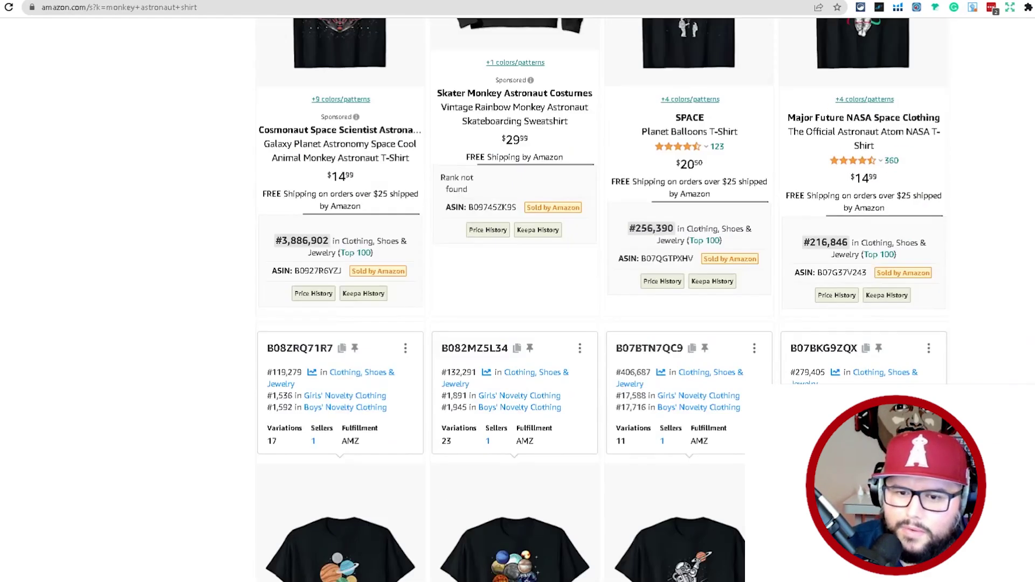
{"action": "mouse_move", "coordinate": [548, 318]}
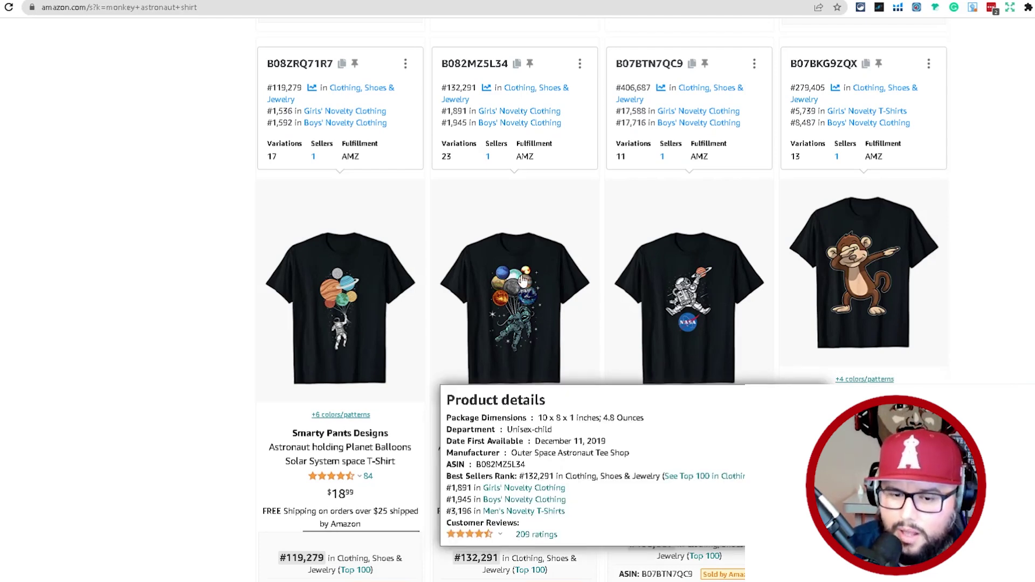
Continue through the "monkey astronaut shirt" results, inspecting the details of the dabbing monkey and astronaut riding T-Rex T-shirts.
{"action": "mouse_move", "coordinate": [856, 233]}
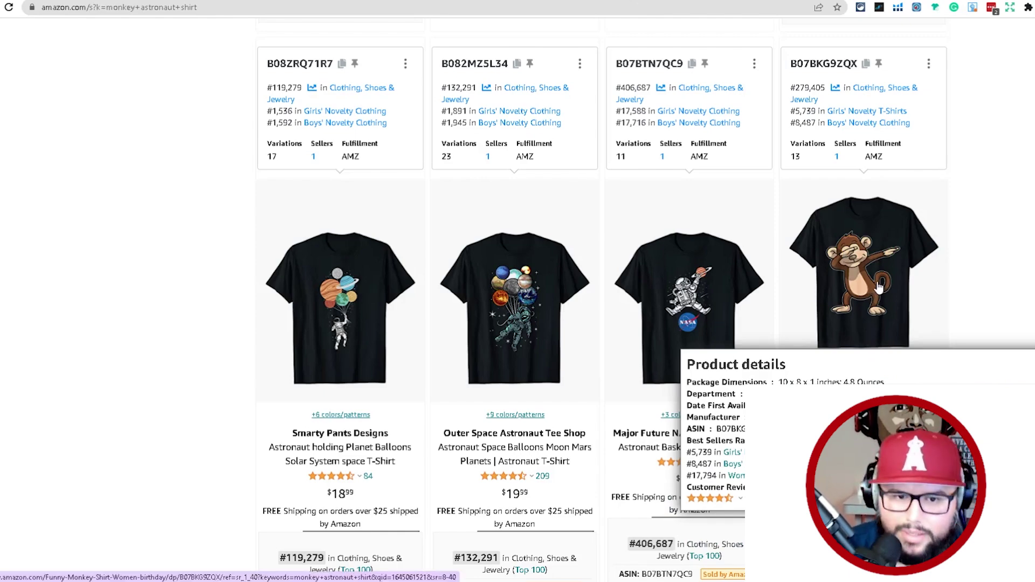
{"action": "scroll", "coordinate": [874, 294], "scroll_direction": "down", "scroll_amount": 10}
{"action": "scroll", "coordinate": [602, 300], "scroll_direction": "down", "scroll_amount": 15}
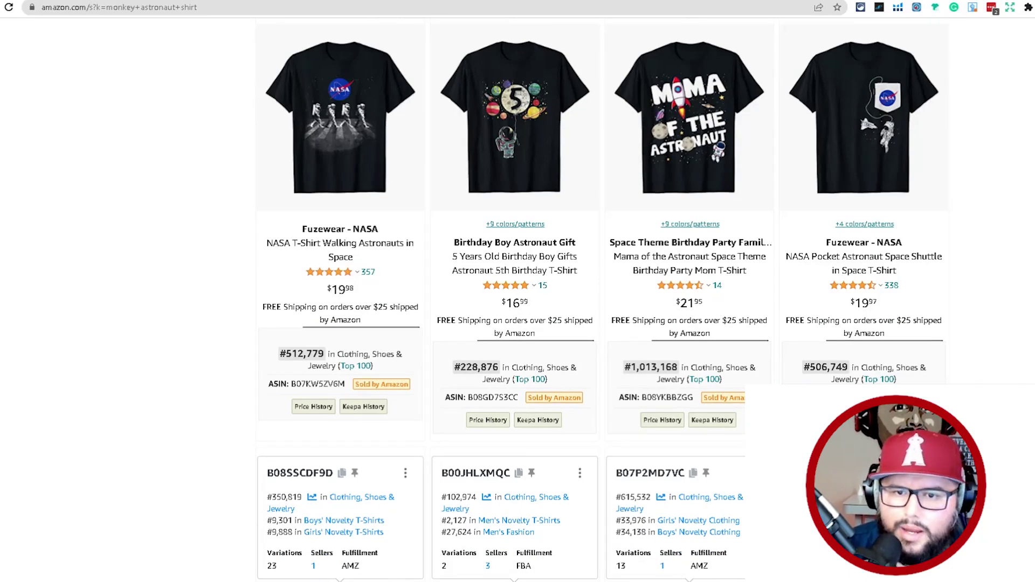
{"action": "scroll", "coordinate": [603, 300], "scroll_direction": "down", "scroll_amount": 3}
{"action": "scroll", "coordinate": [603, 300], "scroll_direction": "down", "scroll_amount": 5}
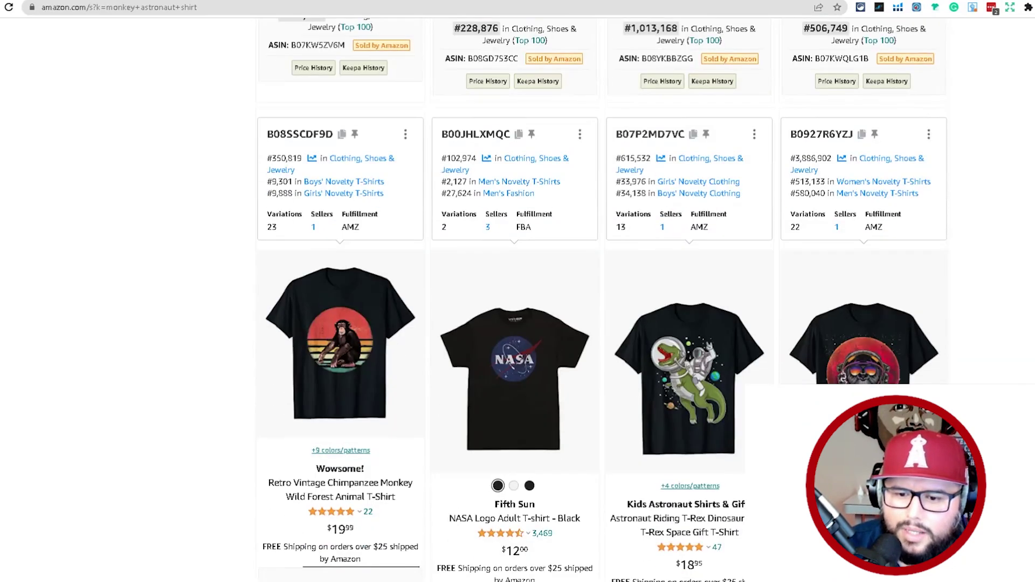
{"action": "mouse_move", "coordinate": [693, 233]}
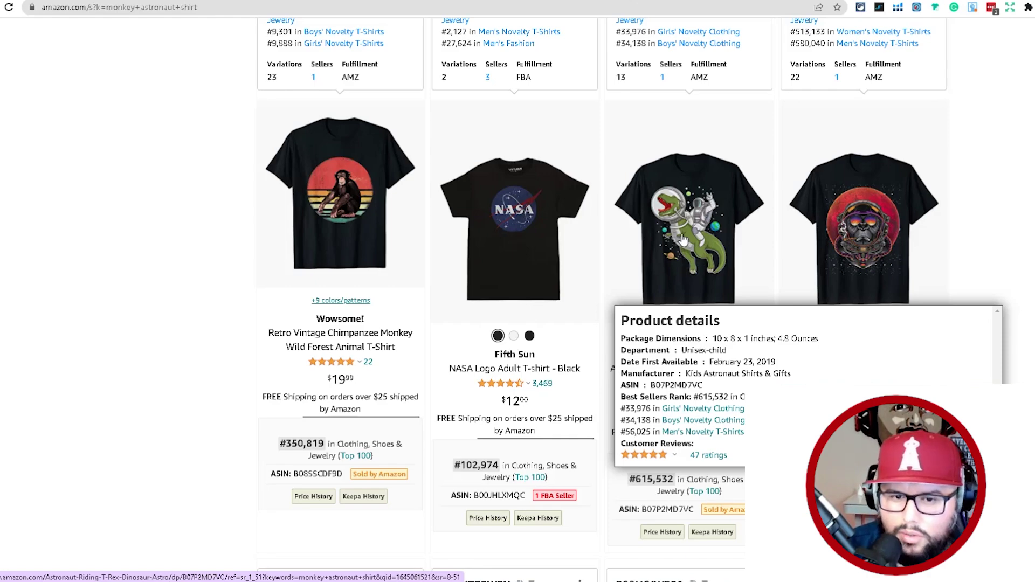
{"action": "scroll", "coordinate": [603, 299], "scroll_direction": "down", "scroll_amount": 10}
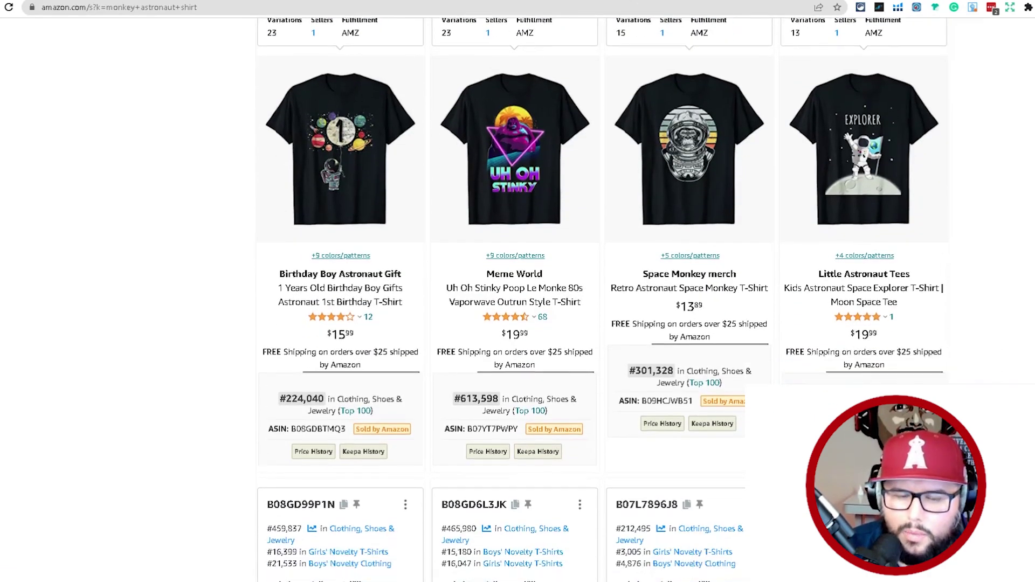
Examine the final rows of "monkey astronaut shirt" results, comparing the designs and sales ranks of the astronaut monkey T-shirts.
{"action": "scroll", "coordinate": [602, 300], "scroll_direction": "down", "scroll_amount": 10}
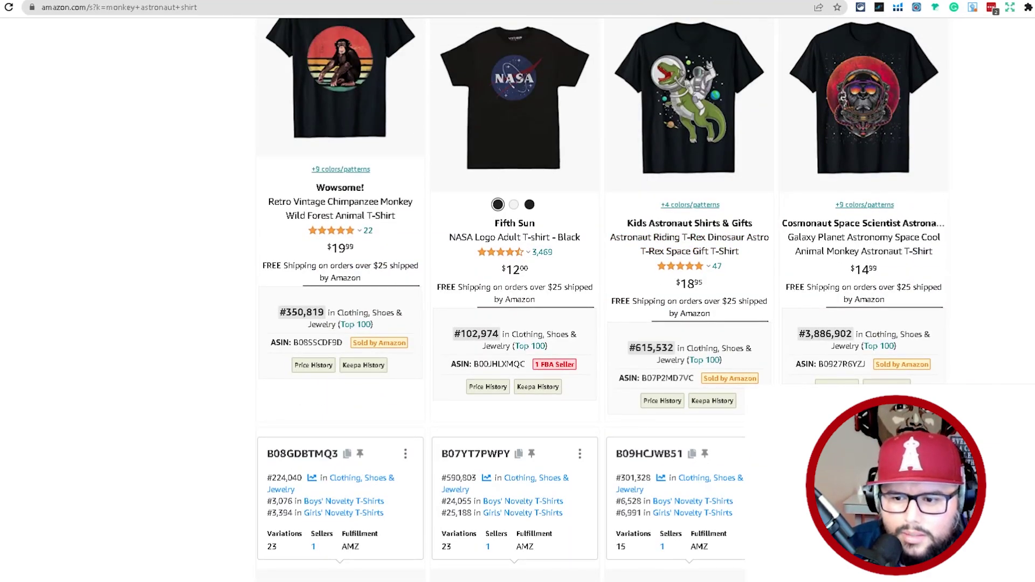
{"action": "scroll", "coordinate": [603, 300], "scroll_direction": "down", "scroll_amount": 10}
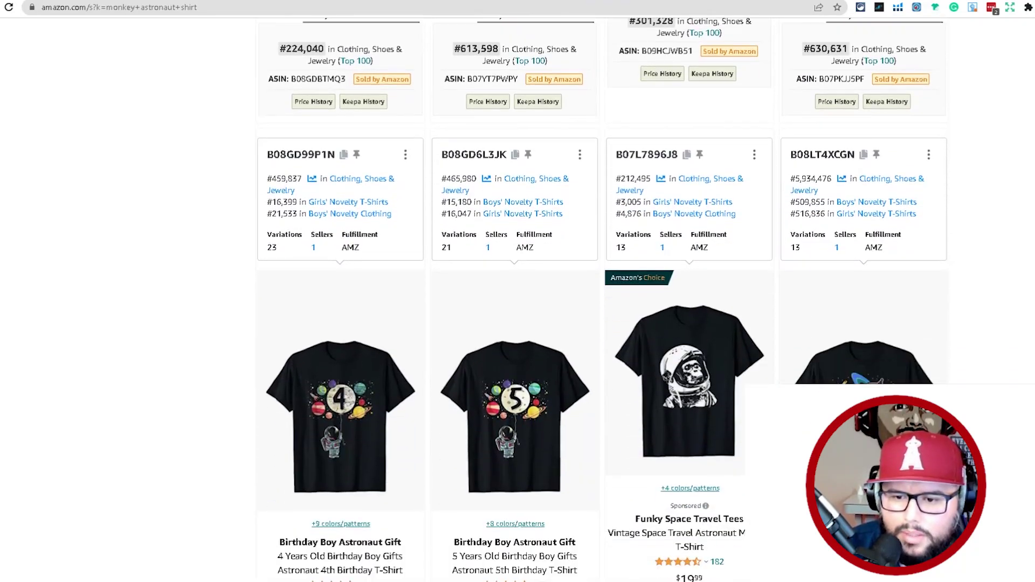
{"action": "scroll", "coordinate": [602, 300], "scroll_direction": "down", "scroll_amount": 3}
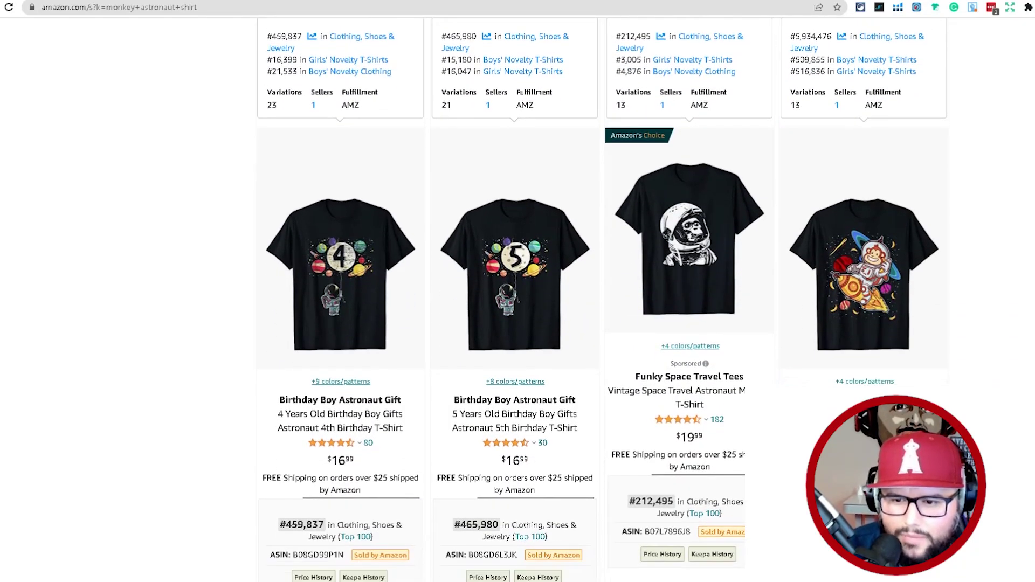
{"action": "scroll", "coordinate": [602, 299], "scroll_direction": "down", "scroll_amount": 1}
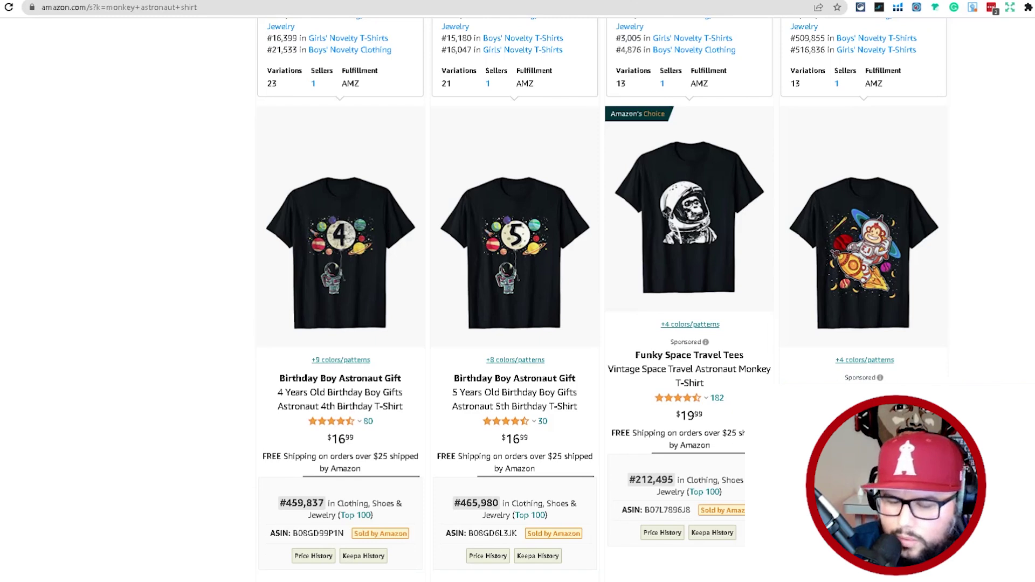
{"action": "scroll", "coordinate": [602, 300], "scroll_direction": "up", "scroll_amount": 1}
{"action": "scroll", "coordinate": [602, 300], "scroll_direction": "down", "scroll_amount": 1}
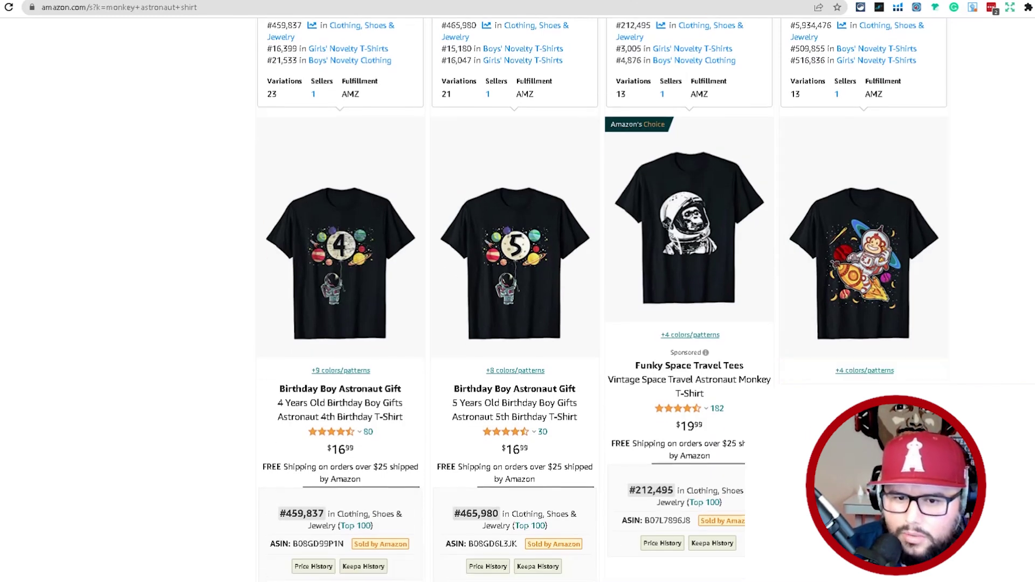
{"action": "scroll", "coordinate": [661, 448], "scroll_direction": "down", "scroll_amount": 4}
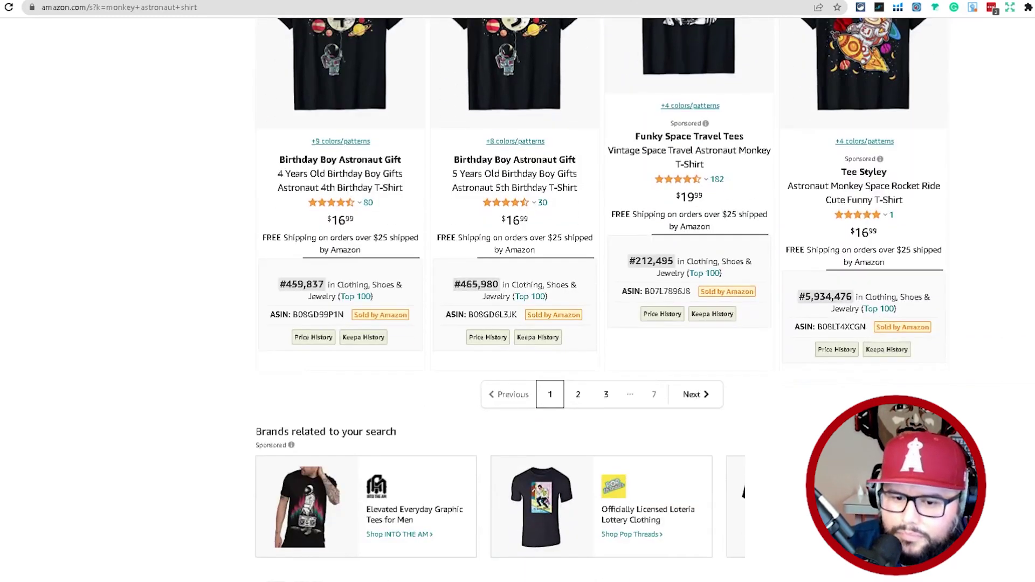
{"action": "scroll", "coordinate": [583, 435], "scroll_direction": "up", "scroll_amount": 5}
{"action": "scroll", "coordinate": [602, 300], "scroll_direction": "down", "scroll_amount": 1}
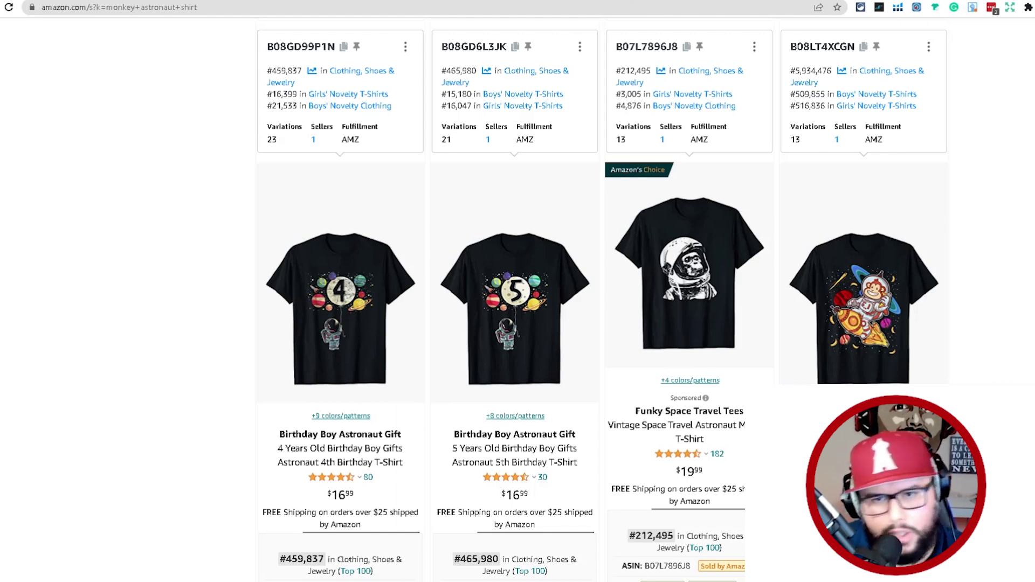
{"action": "scroll", "coordinate": [603, 300], "scroll_direction": "up", "scroll_amount": 1}
{"action": "scroll", "coordinate": [602, 300], "scroll_direction": "down", "scroll_amount": 1}
{"action": "scroll", "coordinate": [602, 300], "scroll_direction": "down", "scroll_amount": 2}
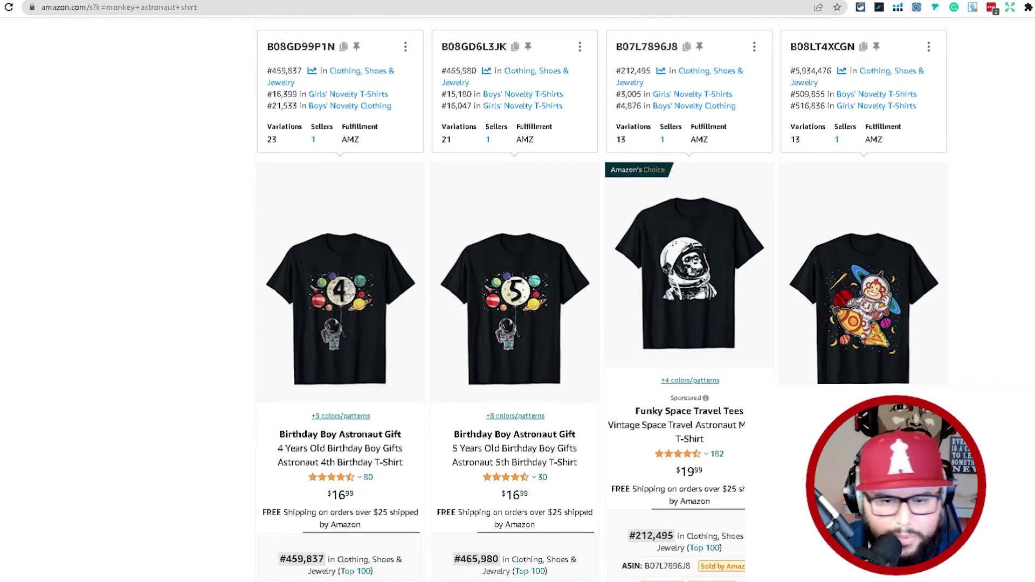
{"action": "scroll", "coordinate": [602, 300], "scroll_direction": "up", "scroll_amount": 2}
{"action": "scroll", "coordinate": [603, 300], "scroll_direction": "down", "scroll_amount": 1}
{"action": "scroll", "coordinate": [602, 300], "scroll_direction": "up", "scroll_amount": 2}
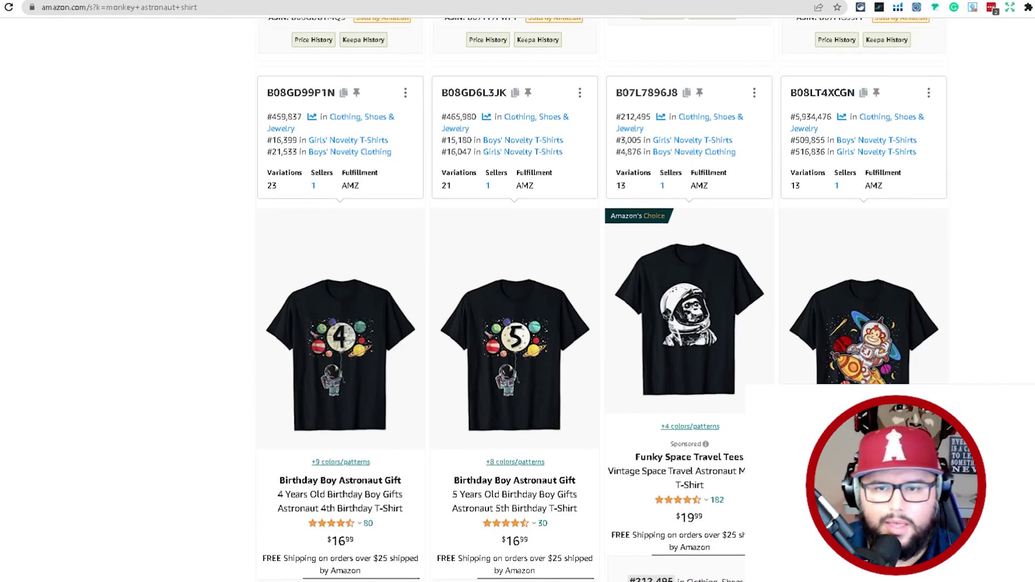
{"action": "scroll", "coordinate": [602, 299], "scroll_direction": "down", "scroll_amount": 1}
{"action": "scroll", "coordinate": [602, 300], "scroll_direction": "up", "scroll_amount": 3}
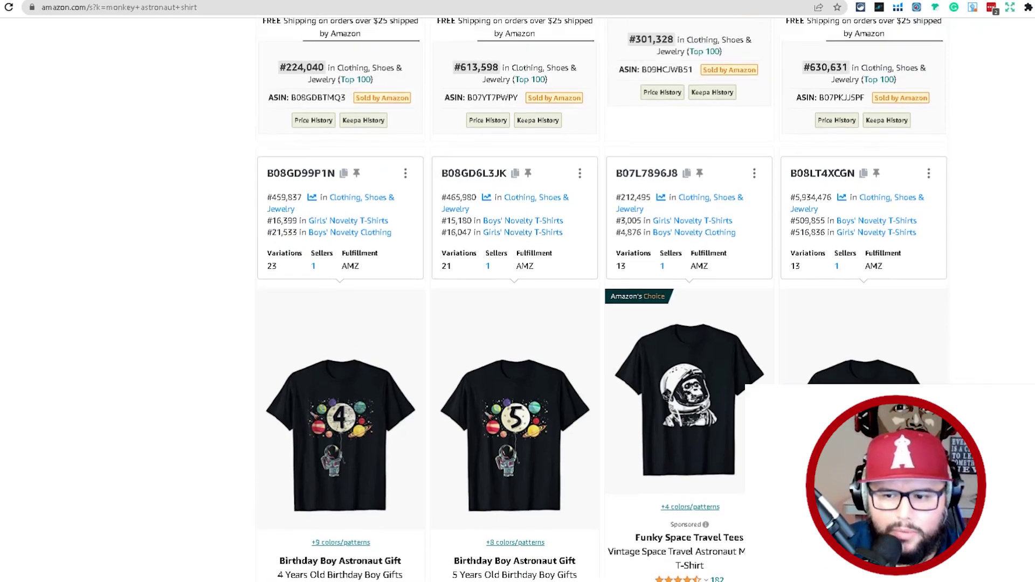
{"action": "scroll", "coordinate": [602, 299], "scroll_direction": "down", "scroll_amount": 3}
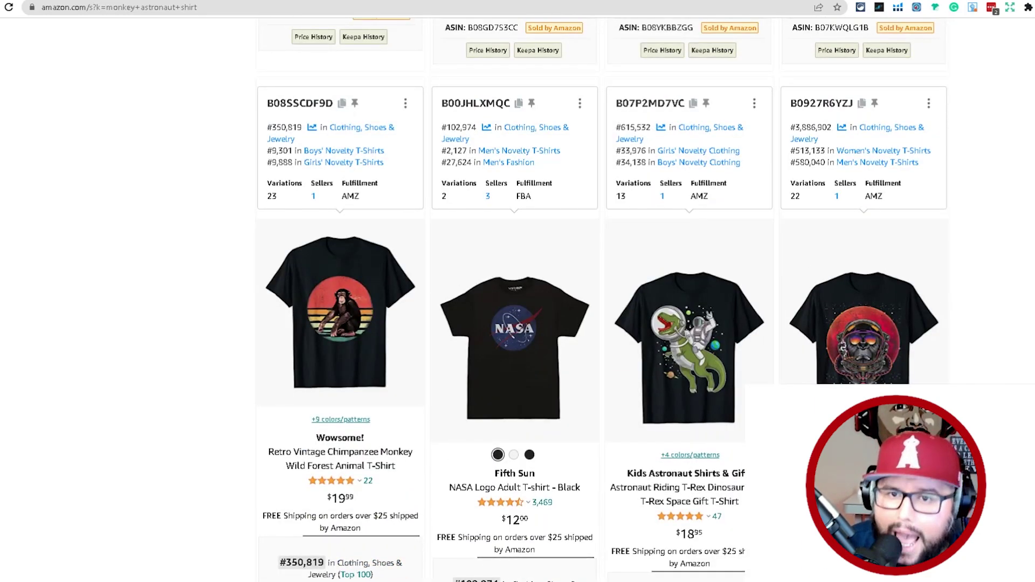
{"action": "scroll", "coordinate": [602, 300], "scroll_direction": "up", "scroll_amount": 2}
{"action": "scroll", "coordinate": [602, 300], "scroll_direction": "down", "scroll_amount": 1}
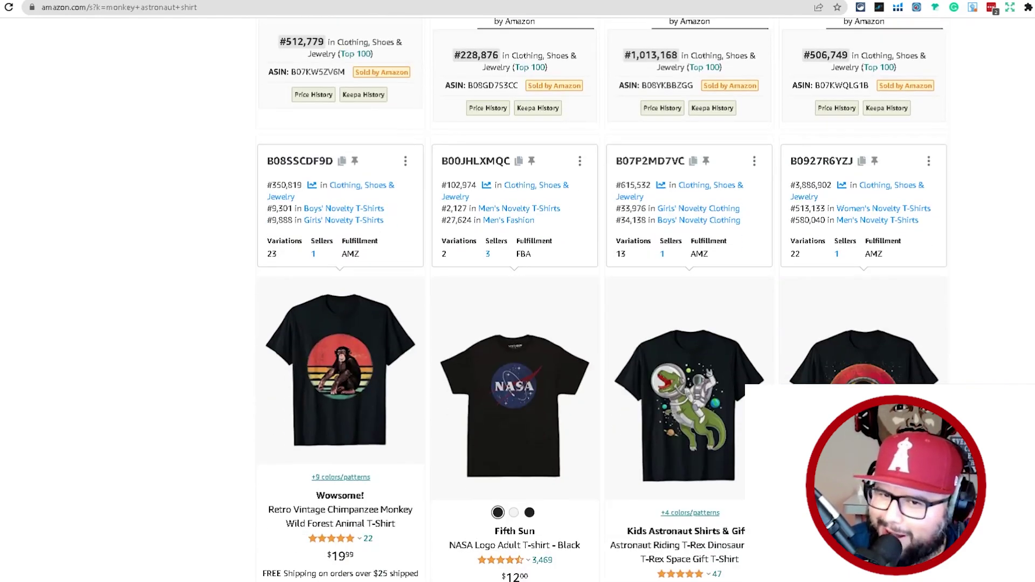
{"action": "scroll", "coordinate": [983, 260], "scroll_direction": "down", "scroll_amount": 9}
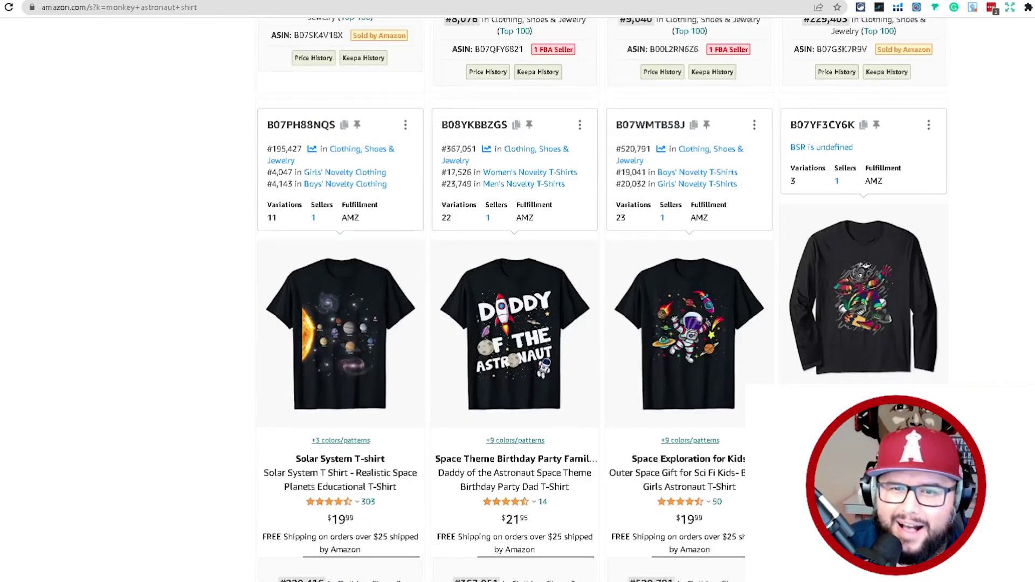
Switch back to the Helium 10 Cerebro keyword list and clear the maximum competing products filter.
{"action": "key", "text": "ctrl+Tab"}
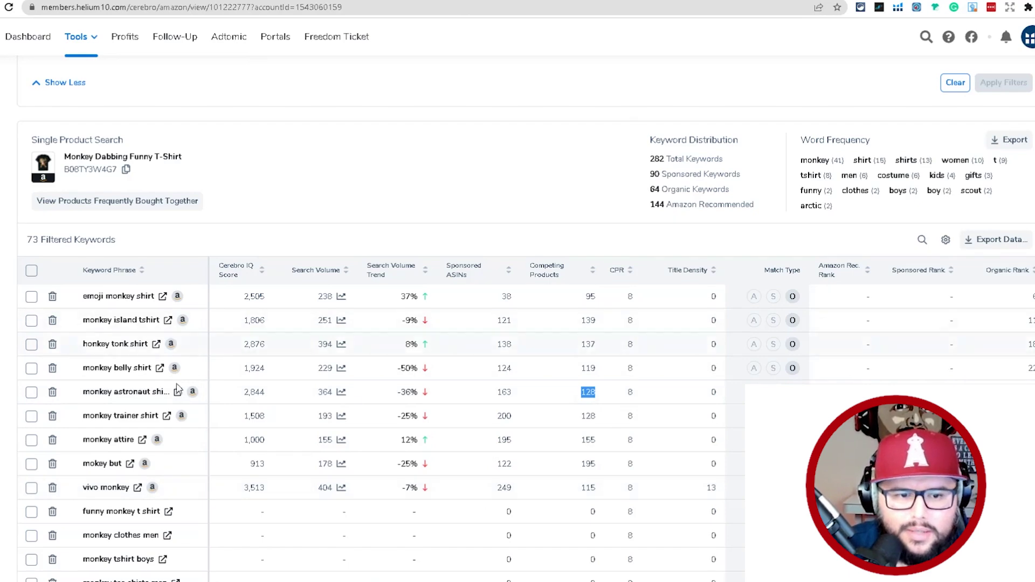
{"action": "scroll", "coordinate": [564, 381], "scroll_direction": "up", "scroll_amount": 3}
{"action": "double_click", "coordinate": [555, 169]}
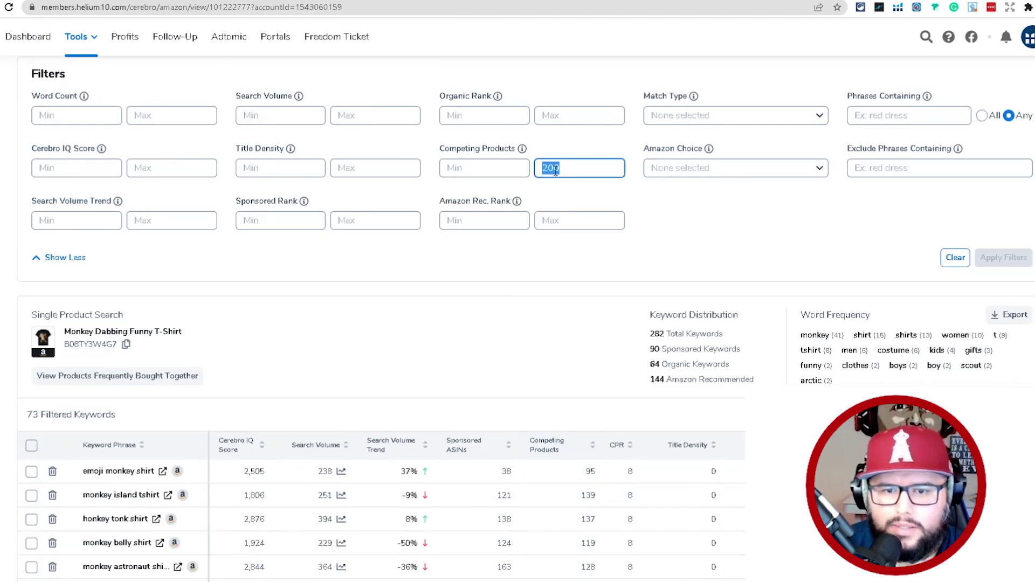
{"action": "left_click", "coordinate": [954, 259]}
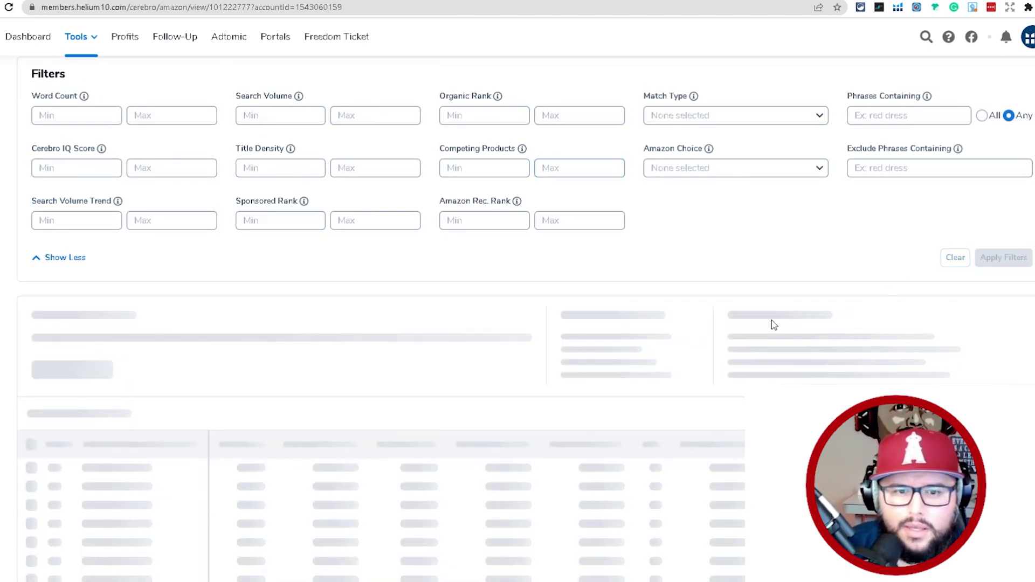
{"action": "scroll", "coordinate": [366, 267], "scroll_direction": "down", "scroll_amount": 4}
{"action": "scroll", "coordinate": [419, 301], "scroll_direction": "up", "scroll_amount": 2}
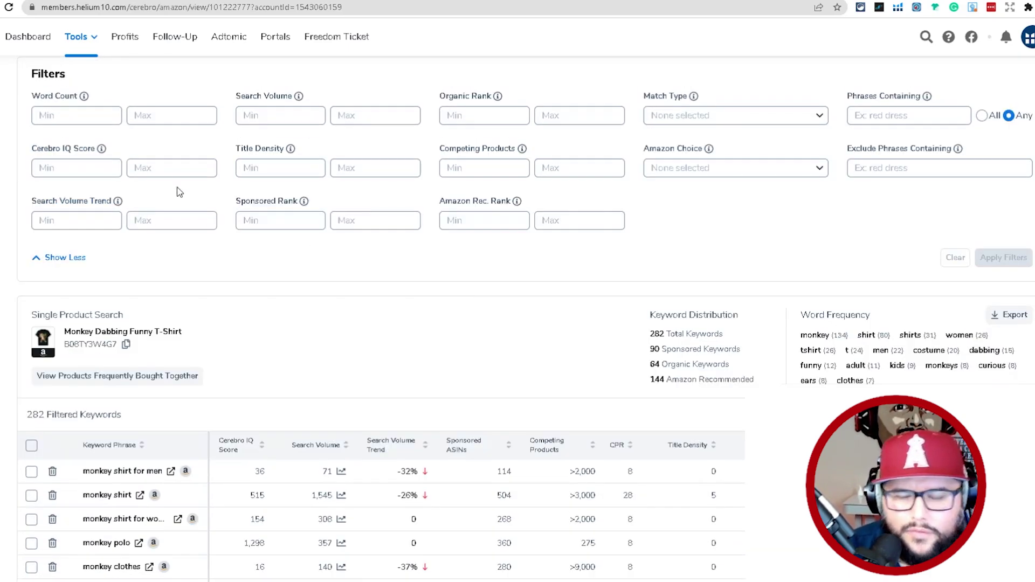
Look over the unfiltered keyword list and open the Amazon search for "monkey shirt for men".
{"action": "scroll", "coordinate": [538, 339], "scroll_direction": "down", "scroll_amount": 8}
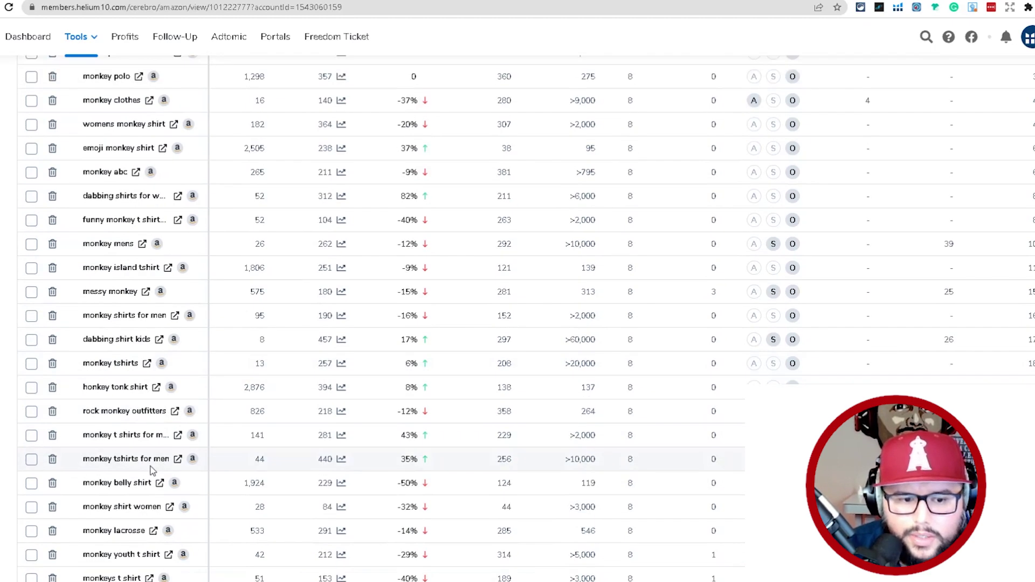
{"action": "scroll", "coordinate": [152, 470], "scroll_direction": "down", "scroll_amount": 1}
{"action": "scroll", "coordinate": [635, 340], "scroll_direction": "up", "scroll_amount": 5}
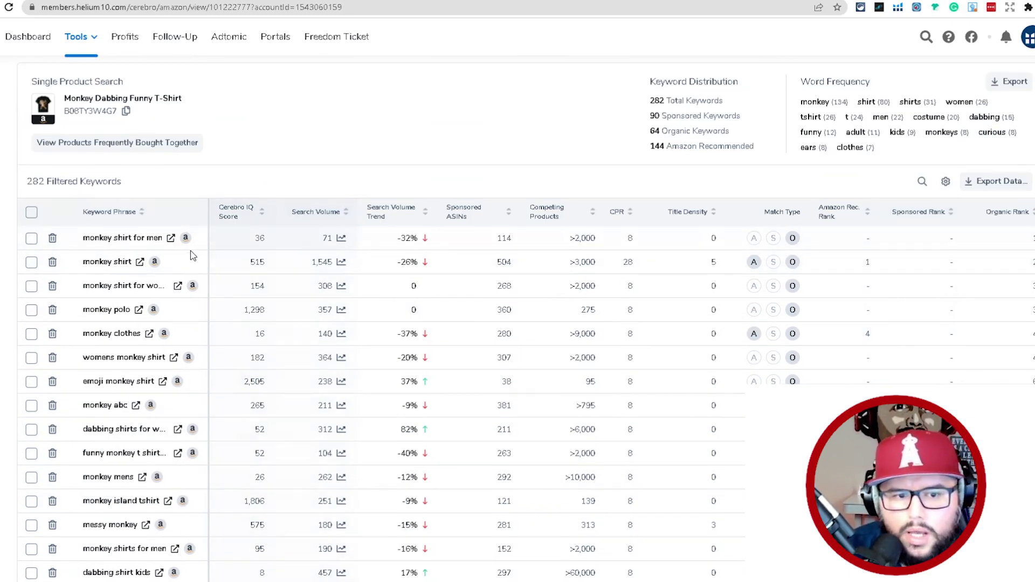
{"action": "left_click", "coordinate": [171, 238]}
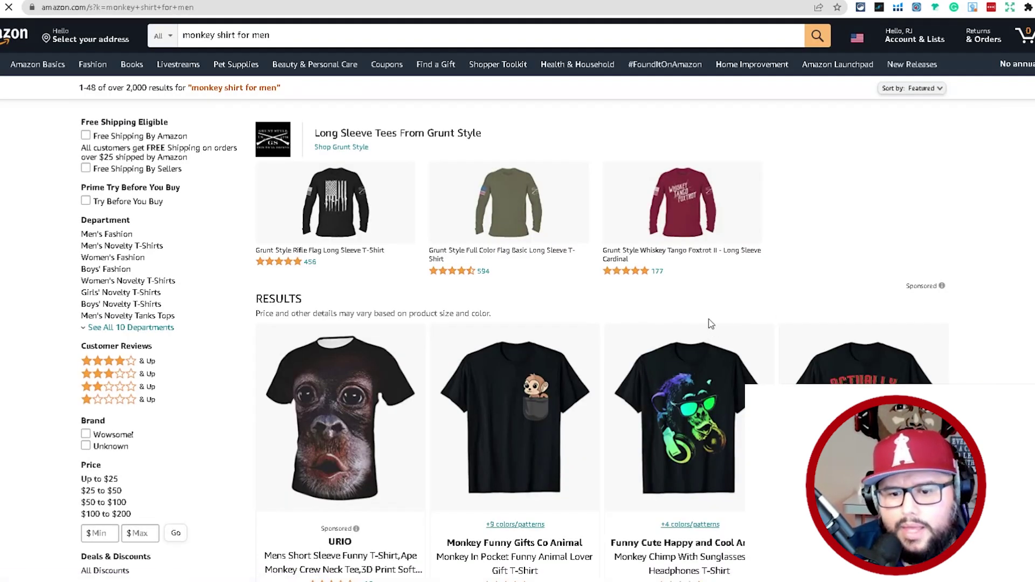
Check the "monkey shirt for men" results on Amazon for competing designs and sales ranks, inspecting the monkey-in-pocket T-shirt's details.
{"action": "scroll", "coordinate": [695, 317], "scroll_direction": "down", "scroll_amount": 3}
{"action": "scroll", "coordinate": [695, 316], "scroll_direction": "down", "scroll_amount": 15}
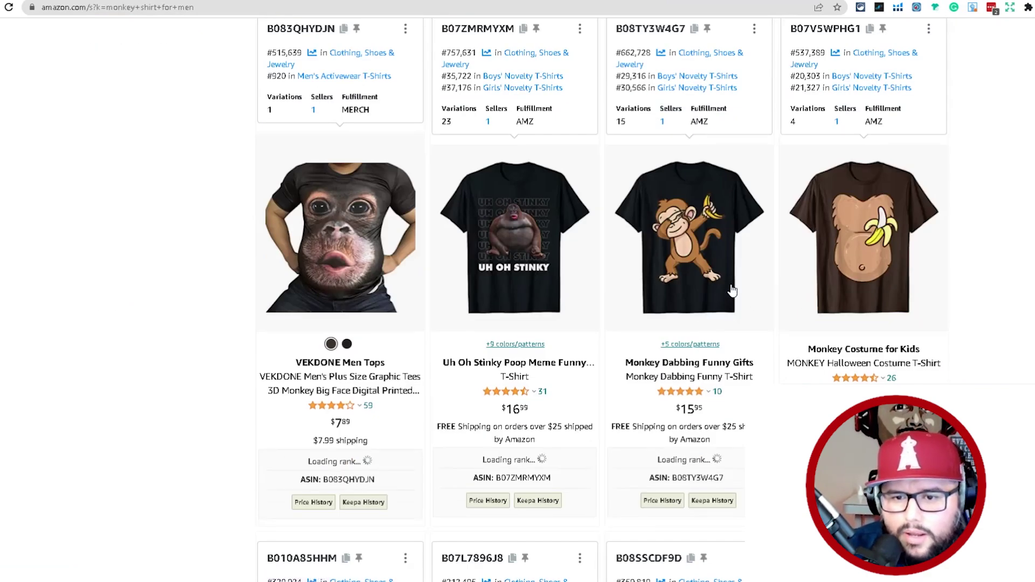
{"action": "scroll", "coordinate": [634, 315], "scroll_direction": "up", "scroll_amount": 10}
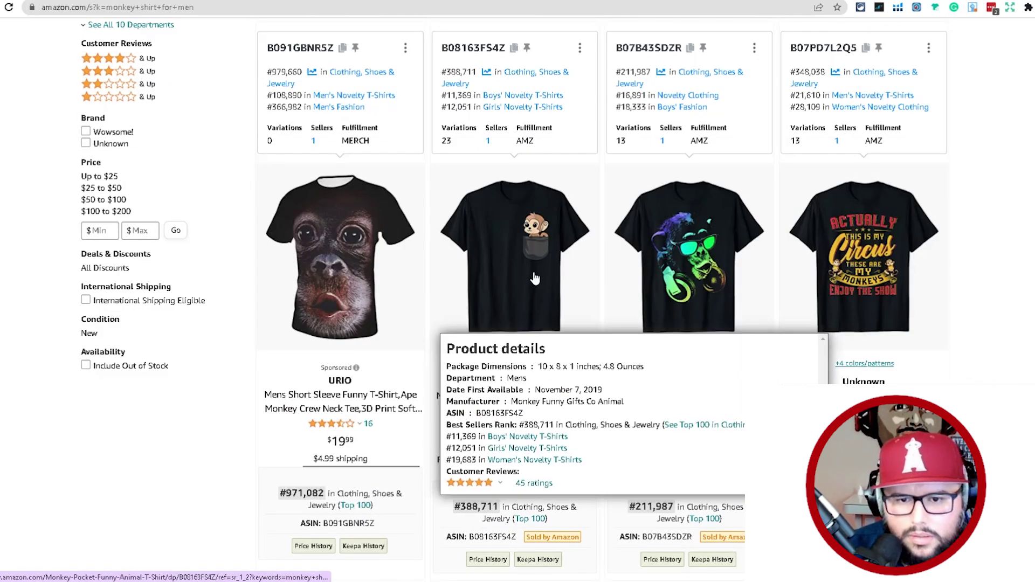
{"action": "scroll", "coordinate": [705, 248], "scroll_direction": "down", "scroll_amount": 10}
{"action": "mouse_move", "coordinate": [701, 245]}
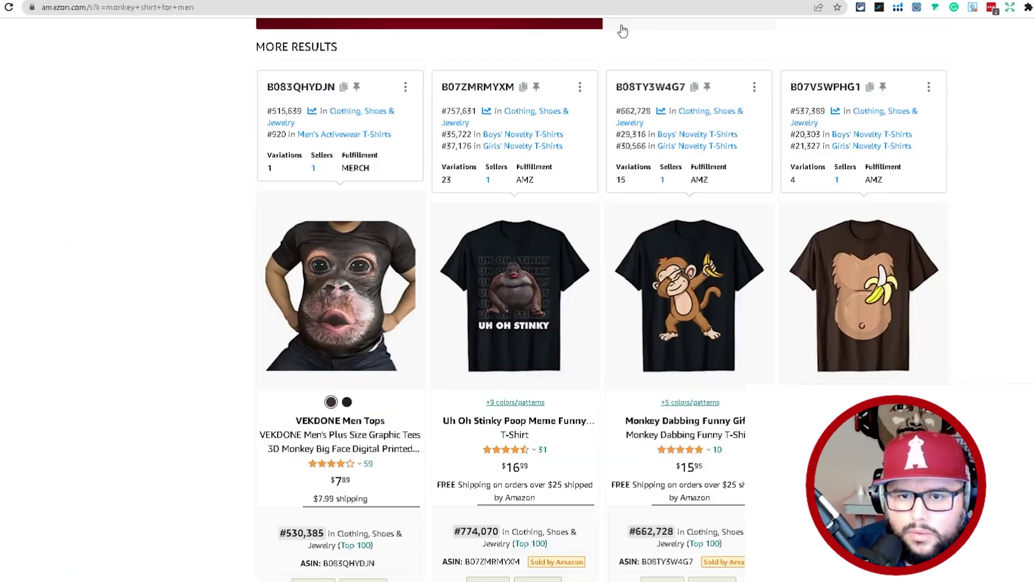
{"action": "scroll", "coordinate": [609, 303], "scroll_direction": "up", "scroll_amount": 12}
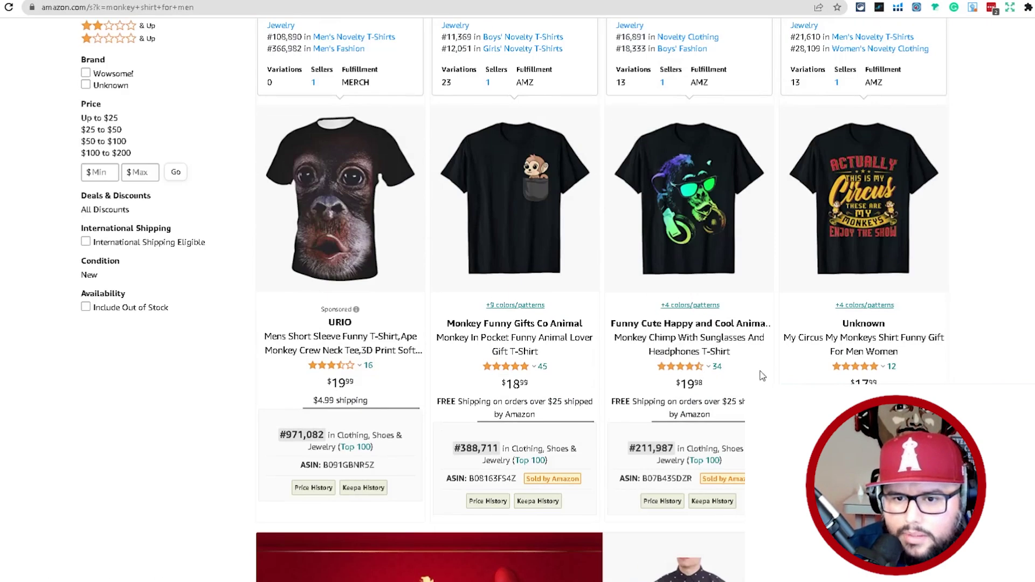
{"action": "mouse_move", "coordinate": [466, 185]}
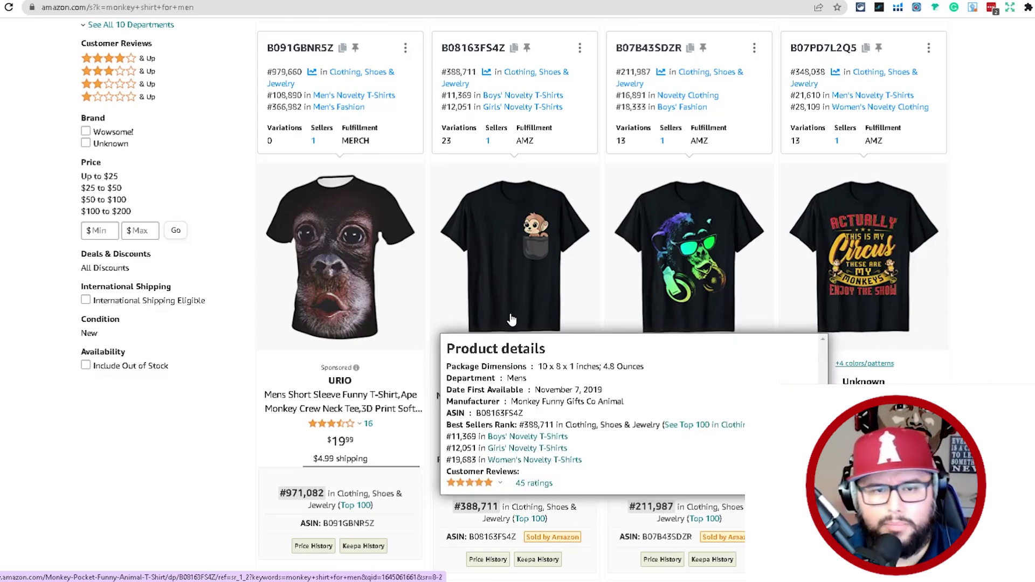
{"action": "scroll", "coordinate": [512, 320], "scroll_direction": "up", "scroll_amount": 5}
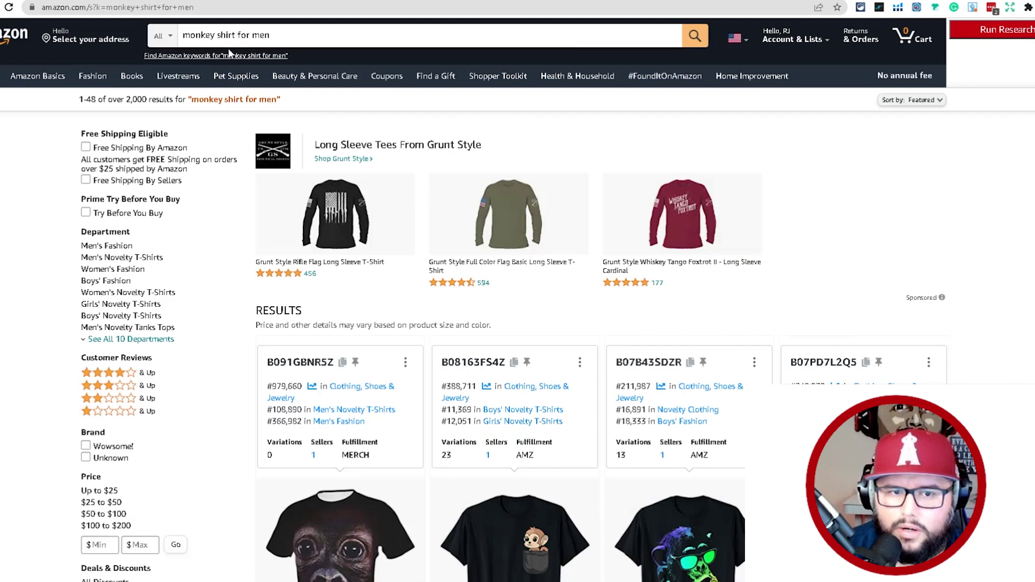
{"action": "scroll", "coordinate": [339, 207], "scroll_direction": "down", "scroll_amount": 15}
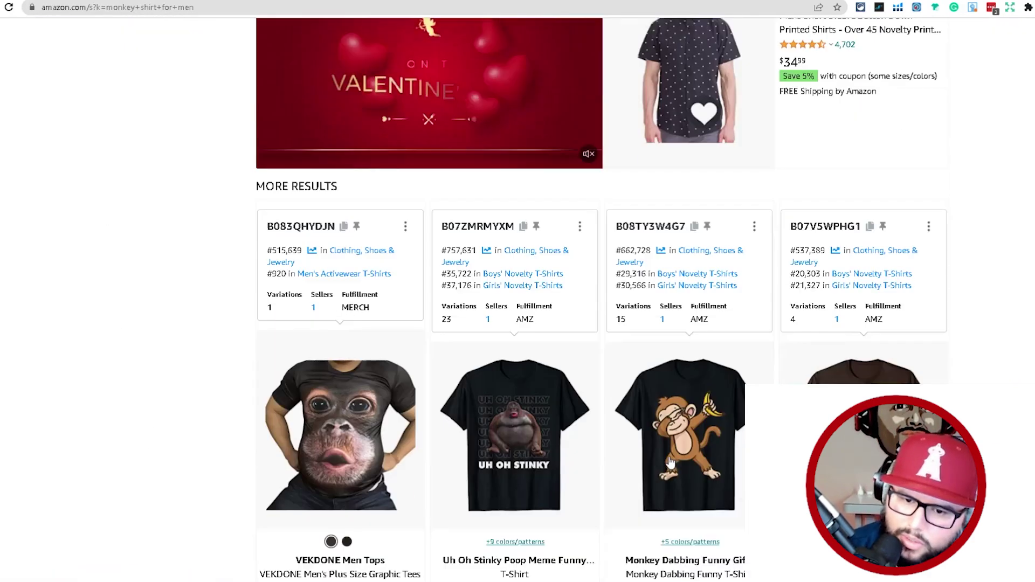
{"action": "mouse_move", "coordinate": [668, 458]}
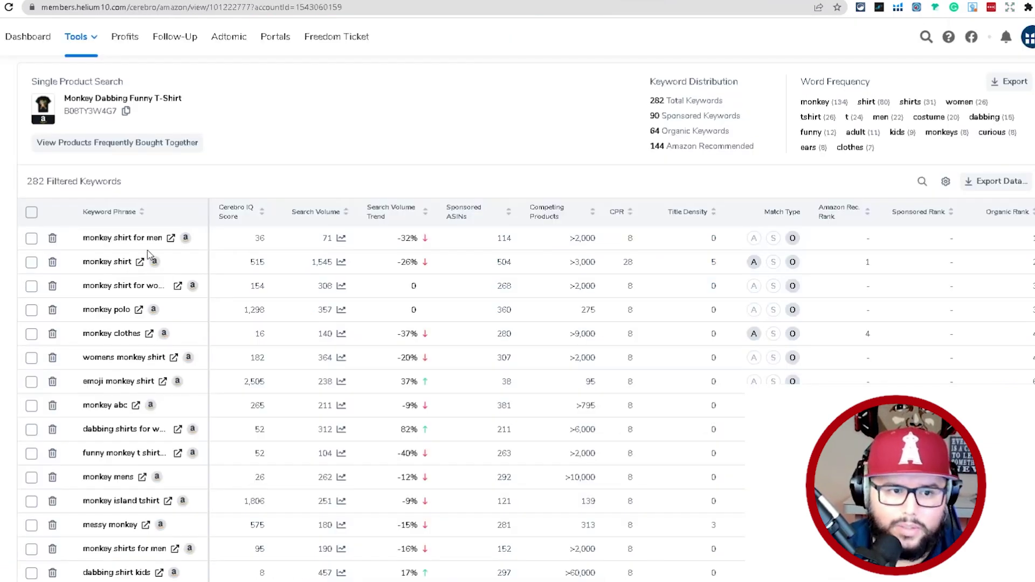
Return to the filter section of the Helium 10 Cerebro keyword search.
{"action": "scroll", "coordinate": [148, 254], "scroll_direction": "up", "scroll_amount": 6}
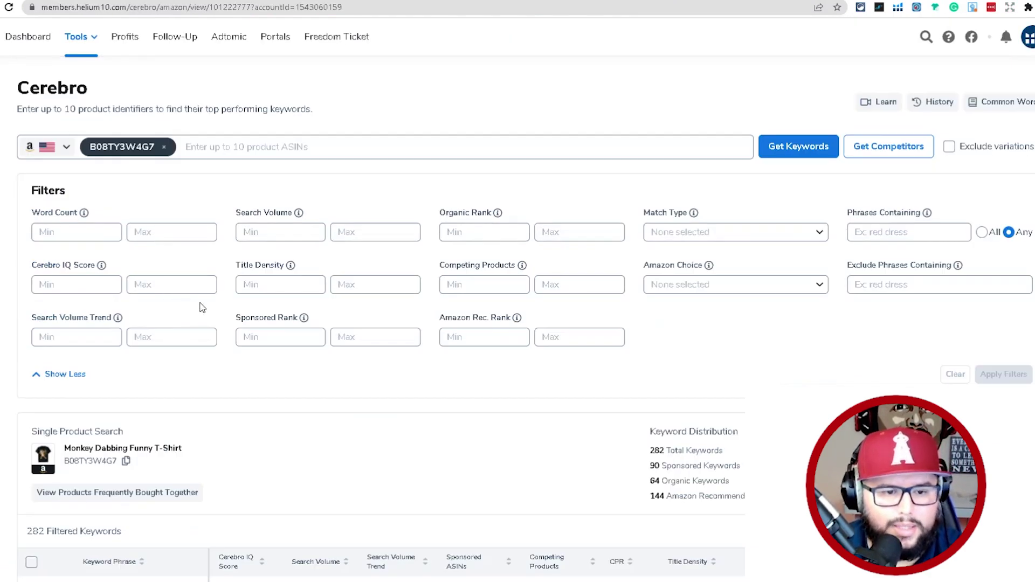